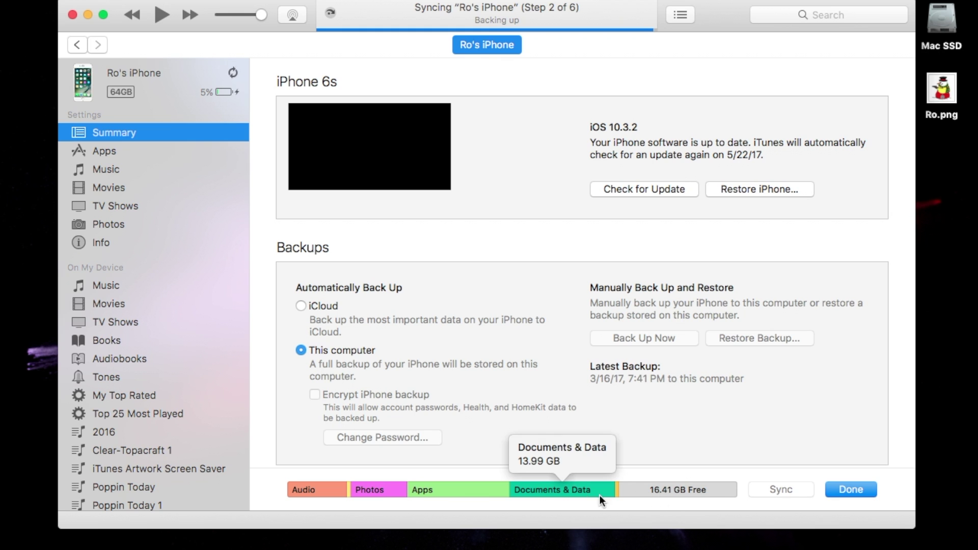
{"action": "mouse_move", "coordinate": [413, 487]}
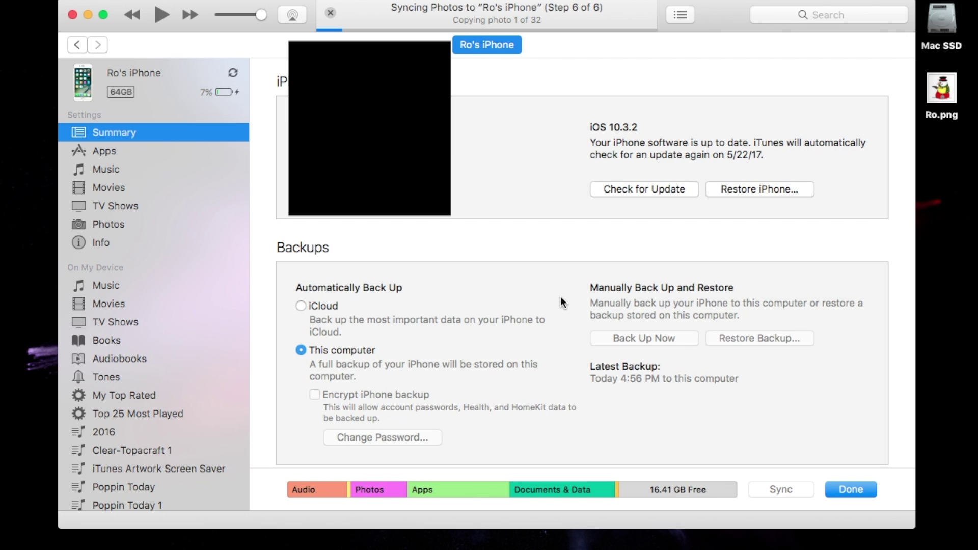
{"action": "scroll", "coordinate": [562, 300], "scroll_direction": "down", "scroll_amount": 5}
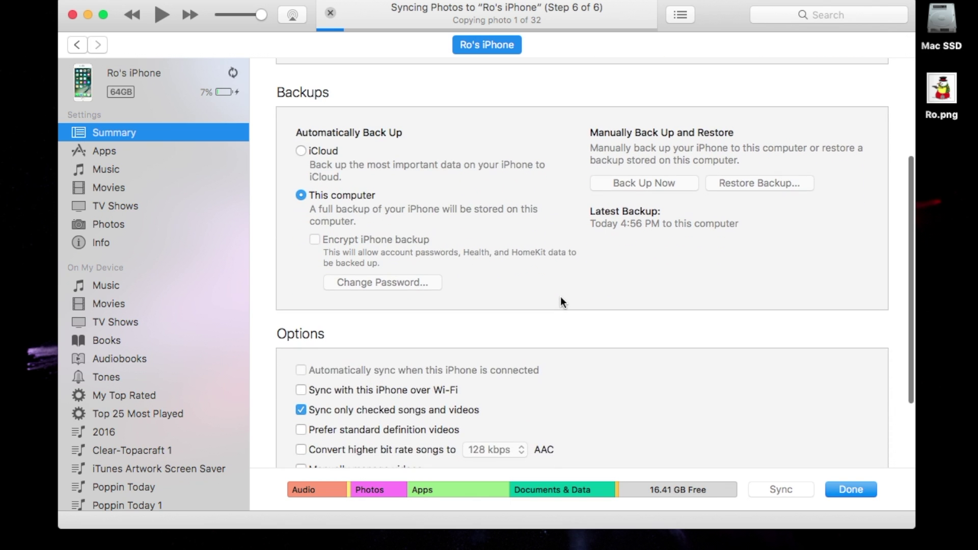
{"action": "scroll", "coordinate": [561, 301], "scroll_direction": "down", "scroll_amount": 2}
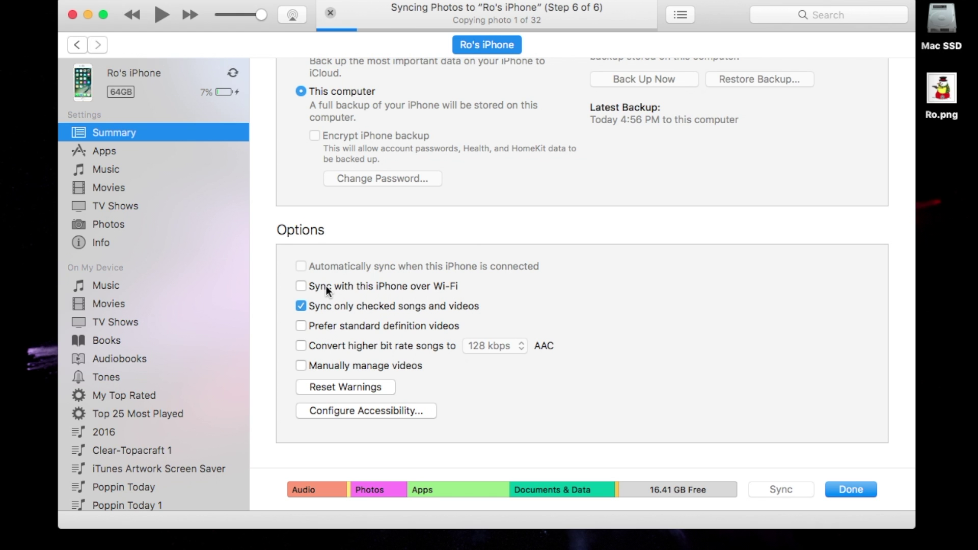
{"action": "scroll", "coordinate": [470, 249], "scroll_direction": "up", "scroll_amount": 10}
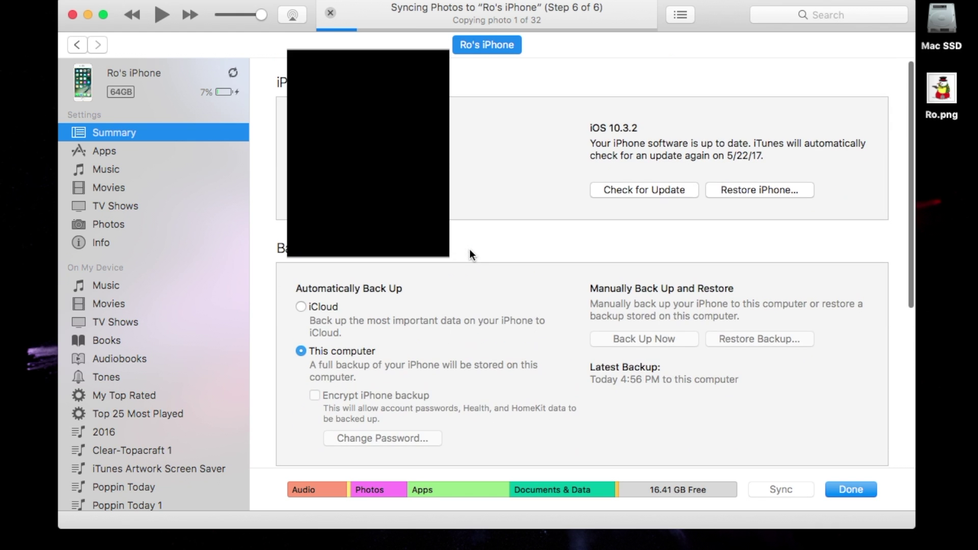
{"action": "scroll", "coordinate": [509, 250], "scroll_direction": "down", "scroll_amount": 7}
{"action": "scroll", "coordinate": [508, 250], "scroll_direction": "up", "scroll_amount": 9}
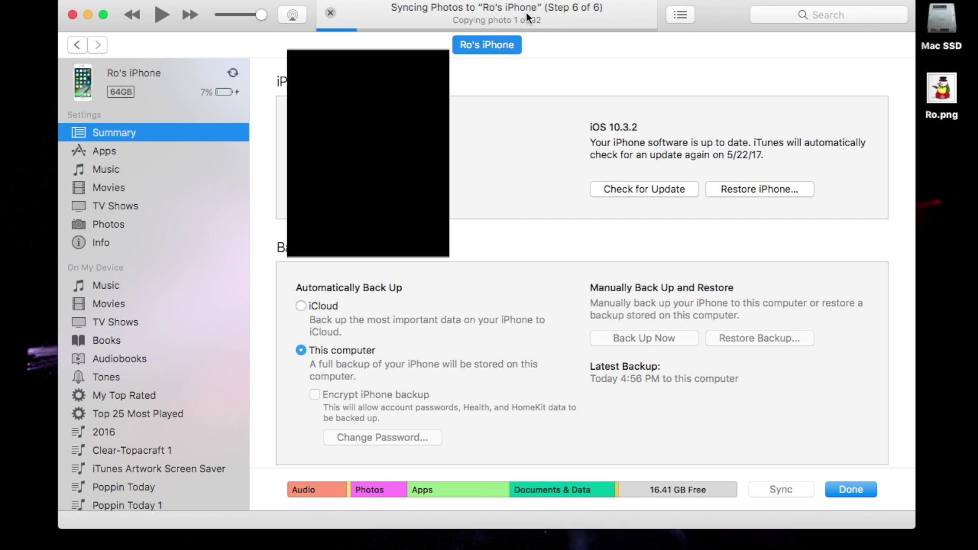
{"action": "left_click", "coordinate": [107, 152]}
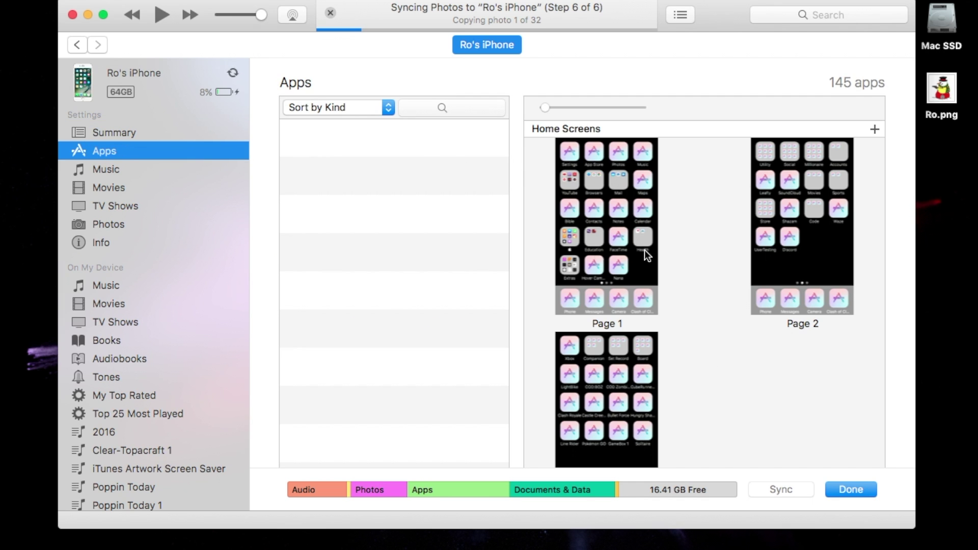
{"action": "scroll", "coordinate": [711, 252], "scroll_direction": "down", "scroll_amount": 5}
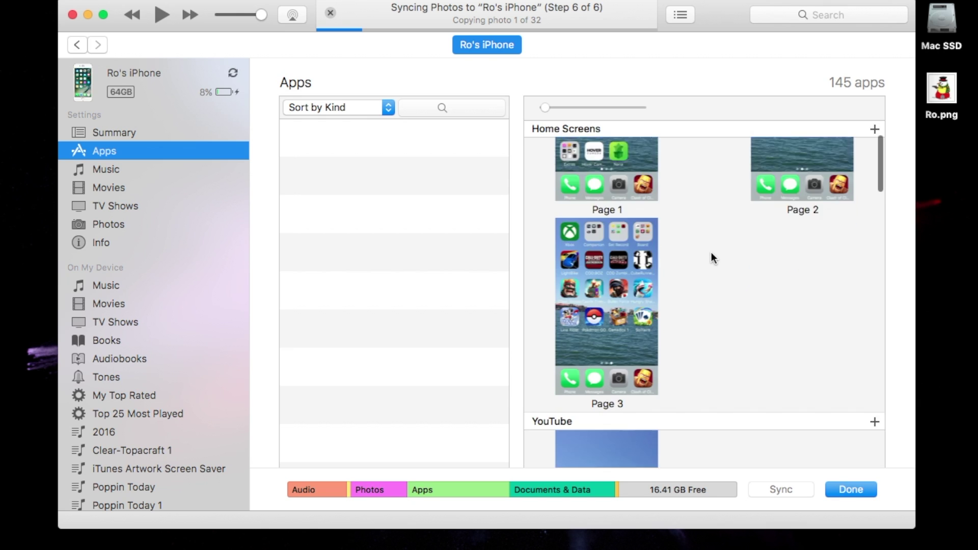
{"action": "scroll", "coordinate": [712, 252], "scroll_direction": "up", "scroll_amount": 5}
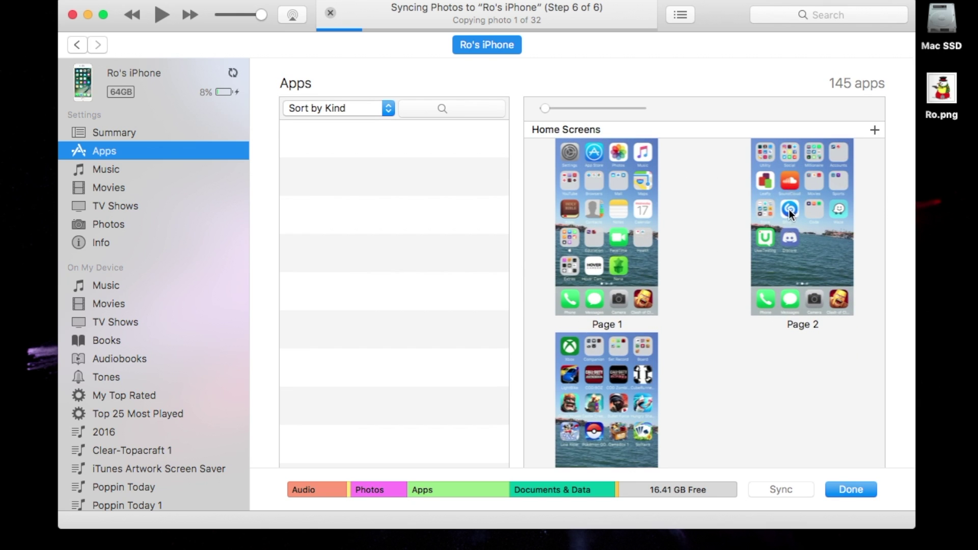
{"action": "scroll", "coordinate": [652, 208], "scroll_direction": "down", "scroll_amount": 3}
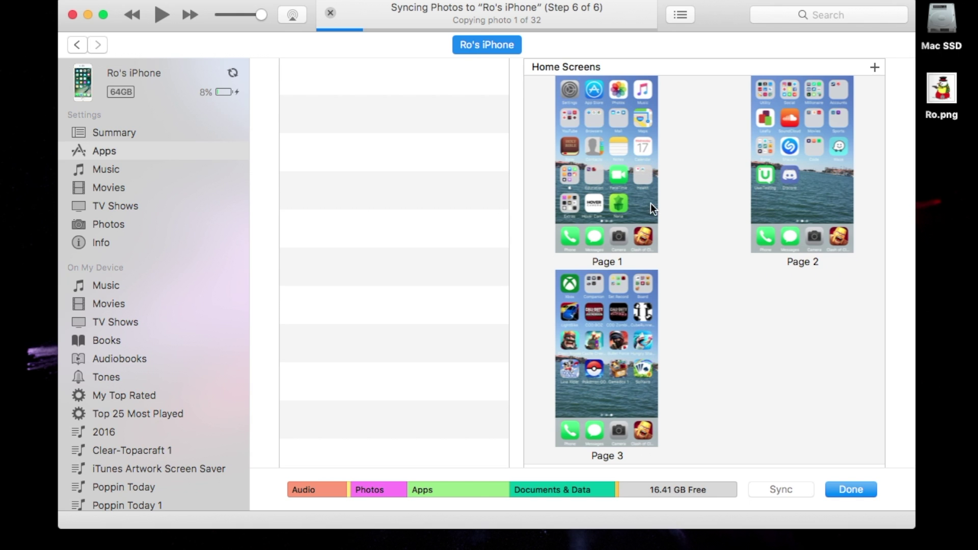
{"action": "double_click", "coordinate": [643, 145]}
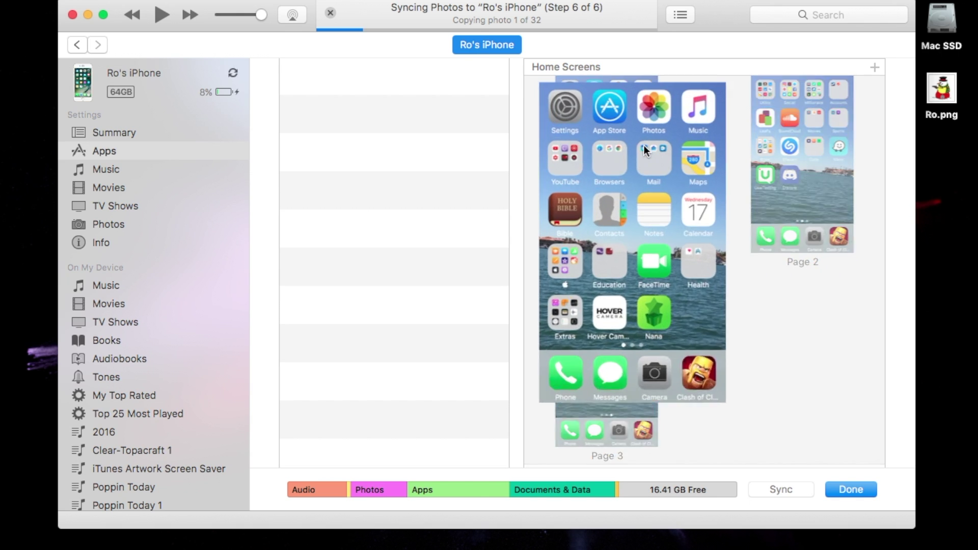
{"action": "mouse_move", "coordinate": [736, 258]}
{"action": "left_mouse_down"}
{"action": "mouse_move", "coordinate": [739, 371]}
{"action": "mouse_move", "coordinate": [729, 219]}
{"action": "mouse_move", "coordinate": [717, 234]}
{"action": "mouse_move", "coordinate": [698, 227]}
{"action": "mouse_move", "coordinate": [705, 231]}
{"action": "left_mouse_up"}
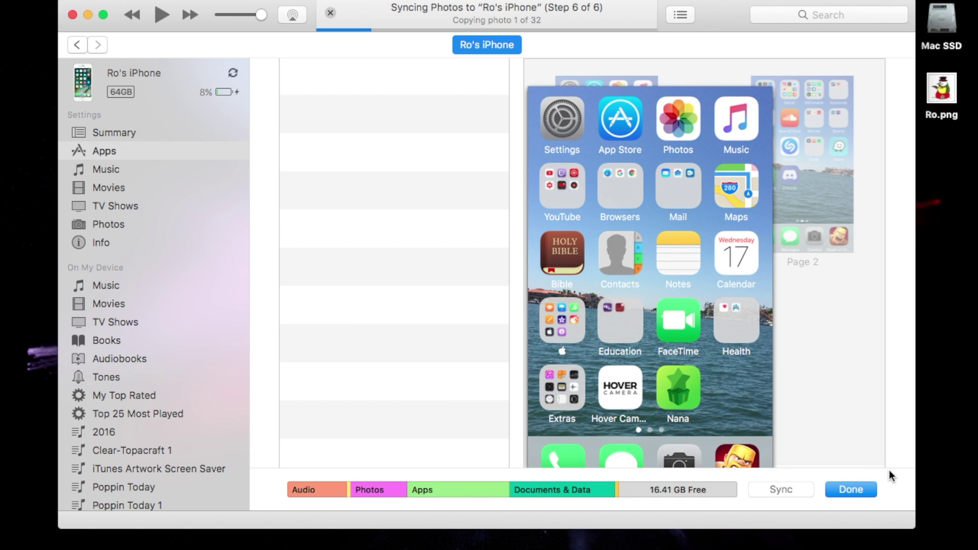
{"action": "left_click", "coordinate": [856, 489]}
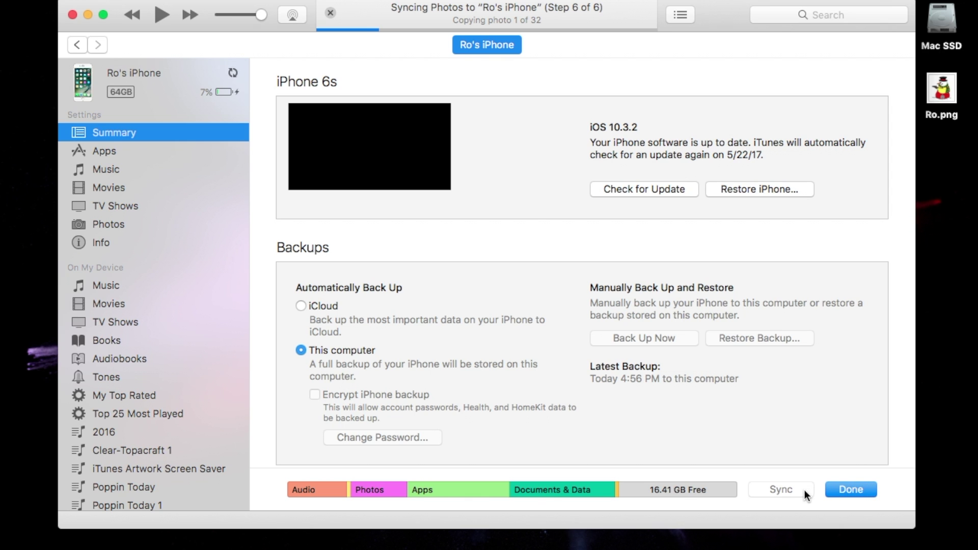
Step: Reopen the iPhone's device settings and look over its Apps and Music pages
{"action": "left_click", "coordinate": [850, 488]}
{"action": "left_click", "coordinate": [224, 45]}
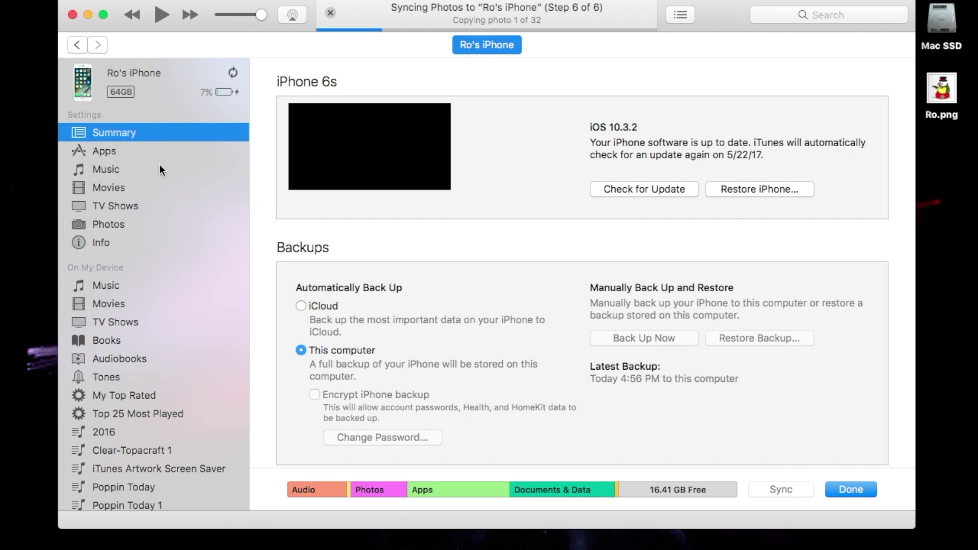
{"action": "left_click", "coordinate": [110, 150]}
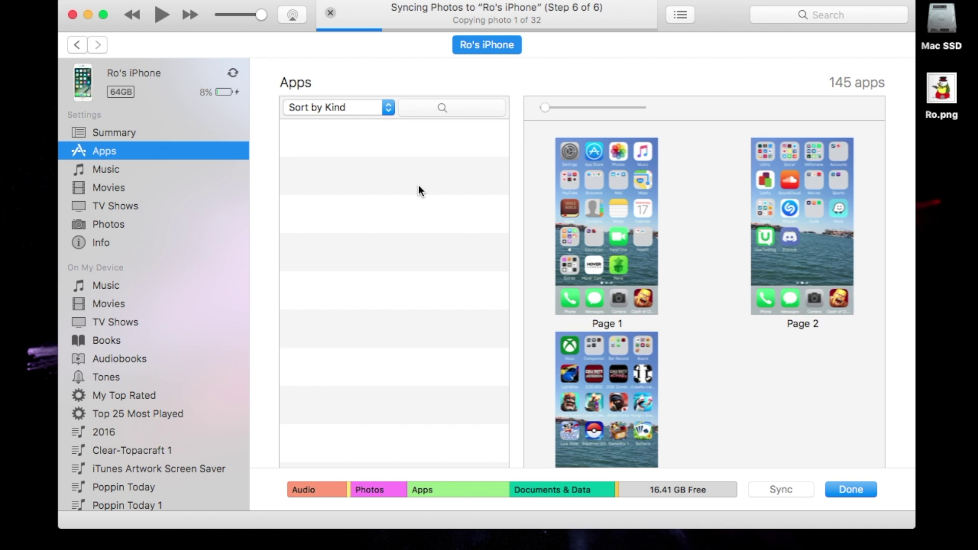
{"action": "left_click", "coordinate": [109, 170]}
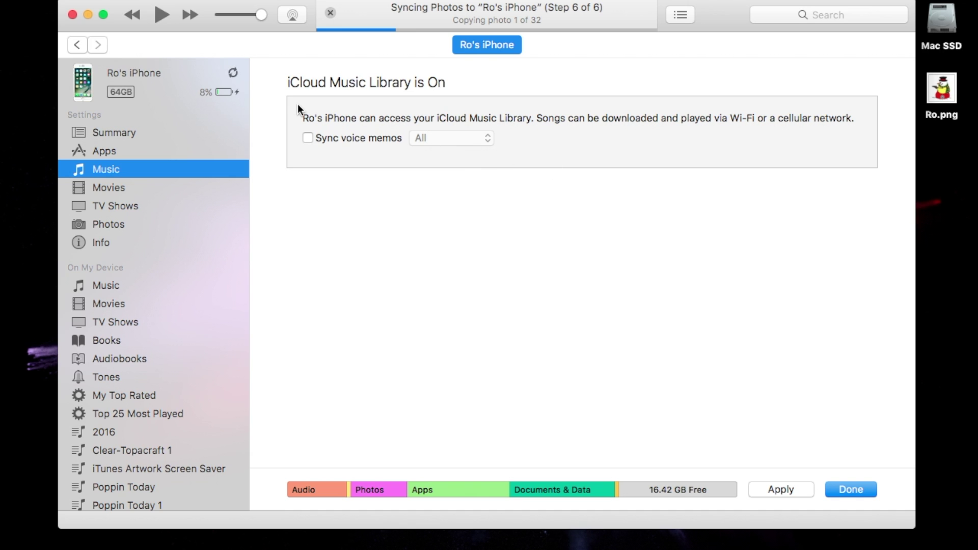
Step: Tick 'Sync only checked songs and videos' in the iPhone's Summary options
{"action": "left_click", "coordinate": [128, 133]}
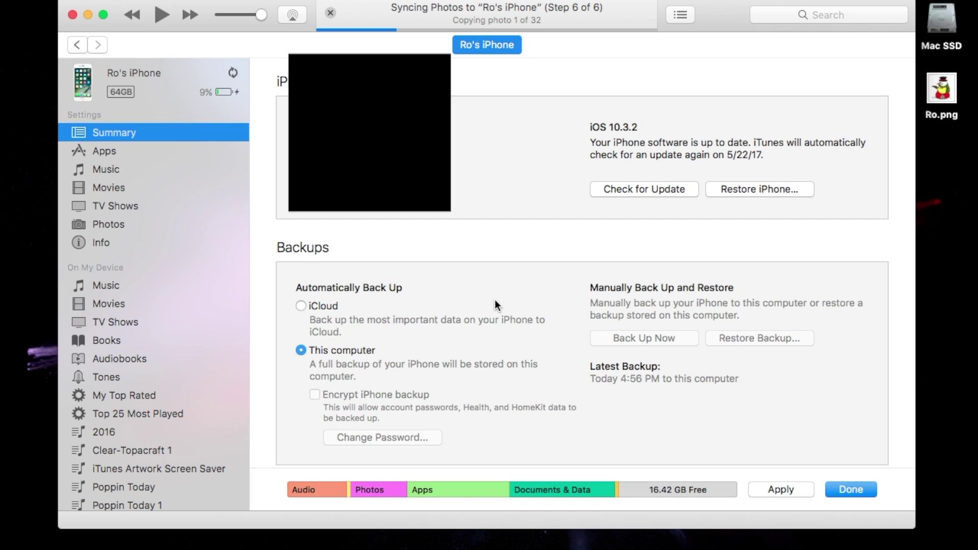
{"action": "scroll", "coordinate": [495, 300], "scroll_direction": "down", "scroll_amount": 10}
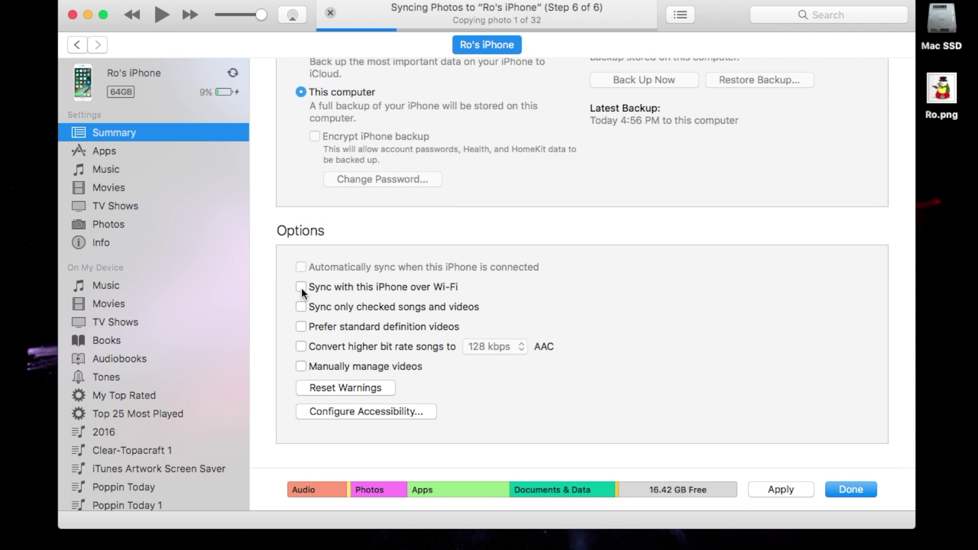
{"action": "left_click", "coordinate": [302, 308]}
Step: Apply the sync-only-checked change on leaving the settings, then expand and collapse the iPhone
{"action": "left_click", "coordinate": [81, 45]}
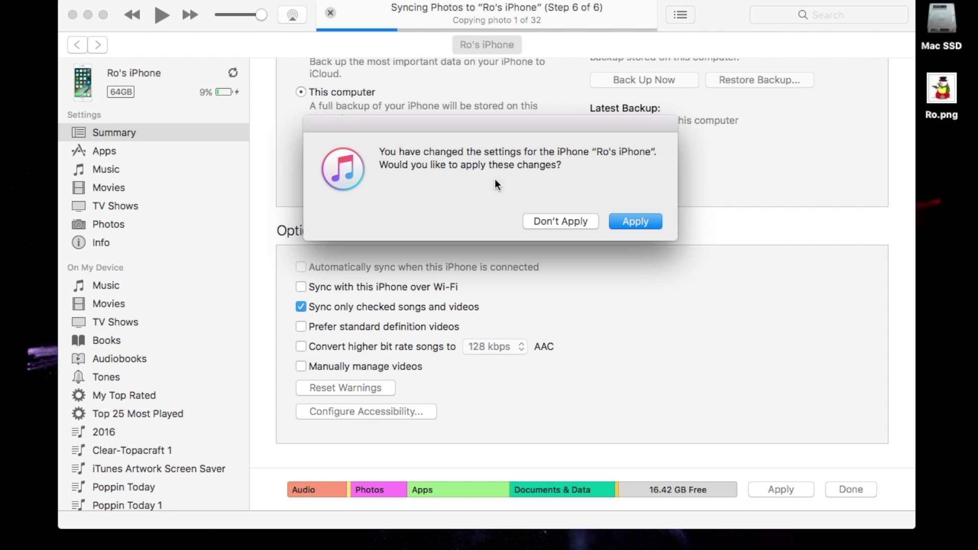
{"action": "left_click", "coordinate": [628, 222]}
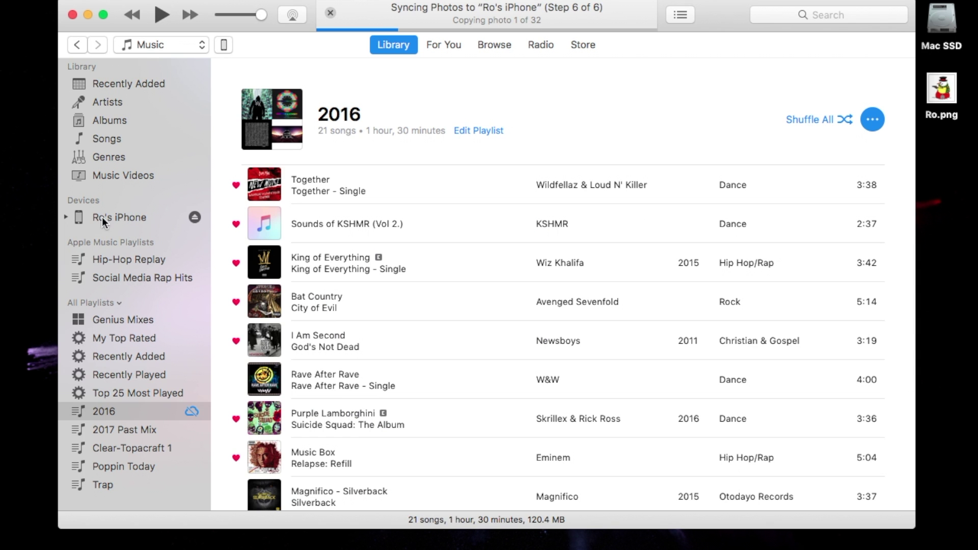
{"action": "left_click", "coordinate": [67, 217]}
{"action": "left_click", "coordinate": [66, 216]}
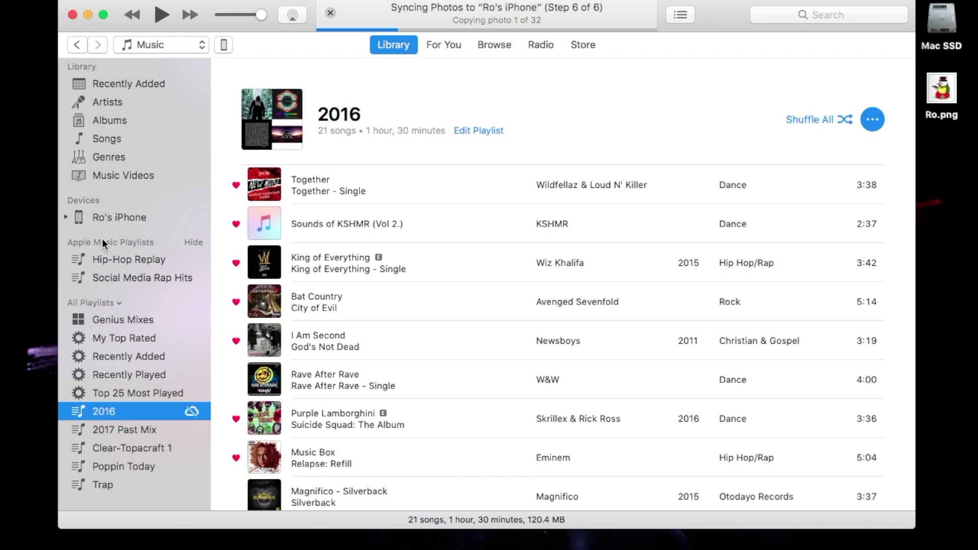
Step: Show the full Songs library and sort it by the checkmark column
{"action": "left_click", "coordinate": [110, 139]}
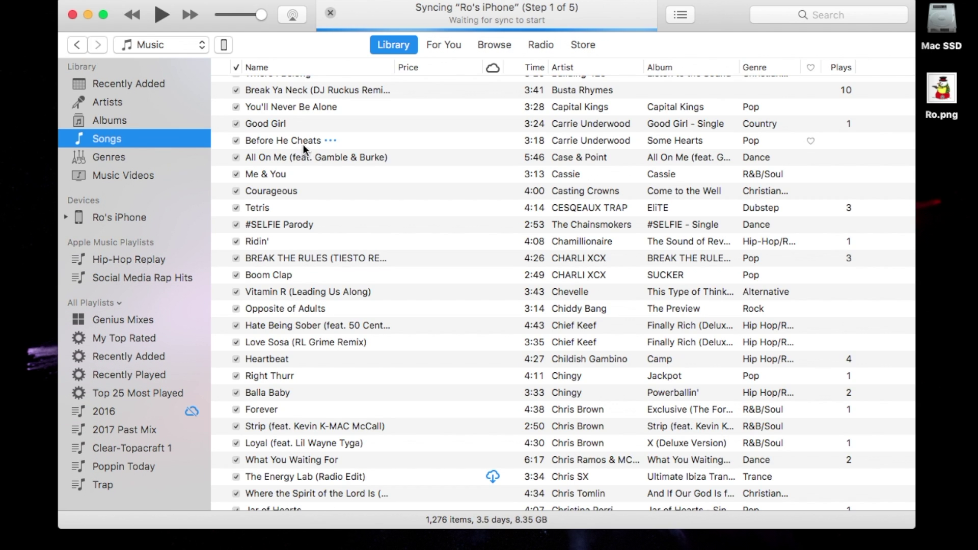
{"action": "scroll", "coordinate": [244, 251], "scroll_direction": "up", "scroll_amount": 15}
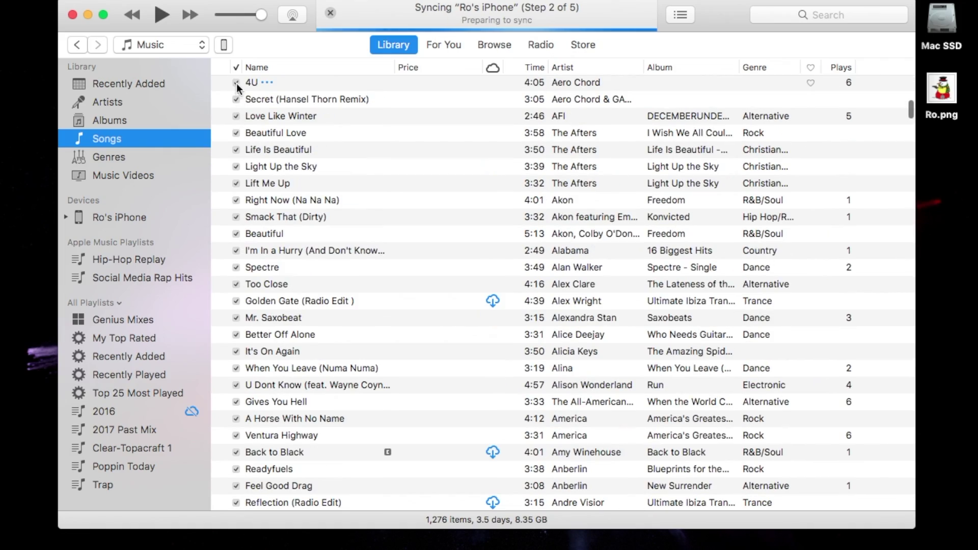
{"action": "left_click", "coordinate": [236, 82]}
{"action": "scroll", "coordinate": [285, 356], "scroll_direction": "down", "scroll_amount": 15}
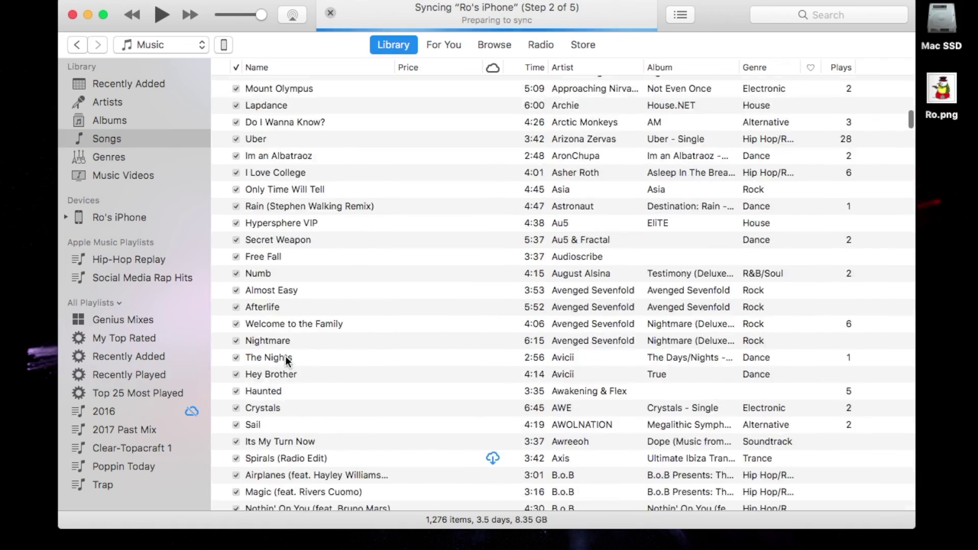
{"action": "scroll", "coordinate": [285, 356], "scroll_direction": "down", "scroll_amount": 20}
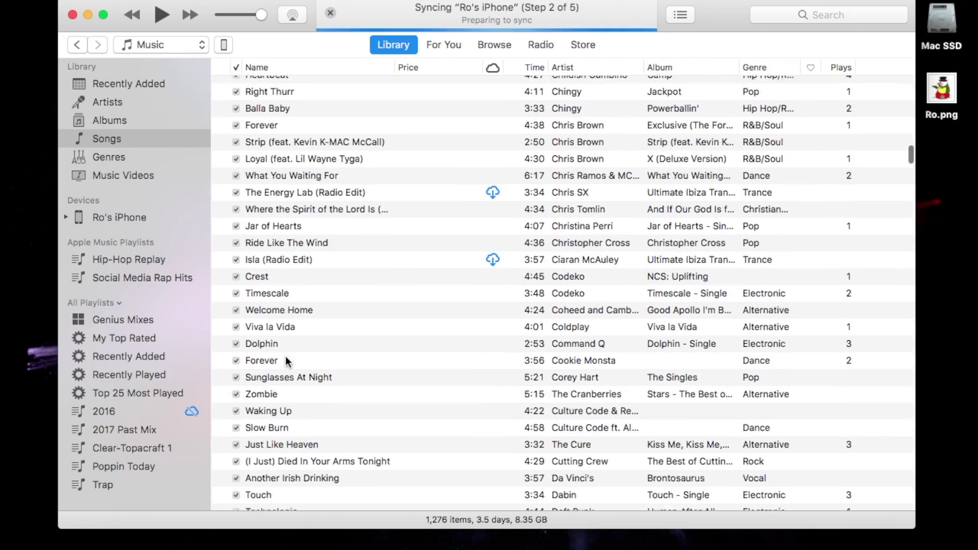
{"action": "scroll", "coordinate": [285, 358], "scroll_direction": "down", "scroll_amount": 20}
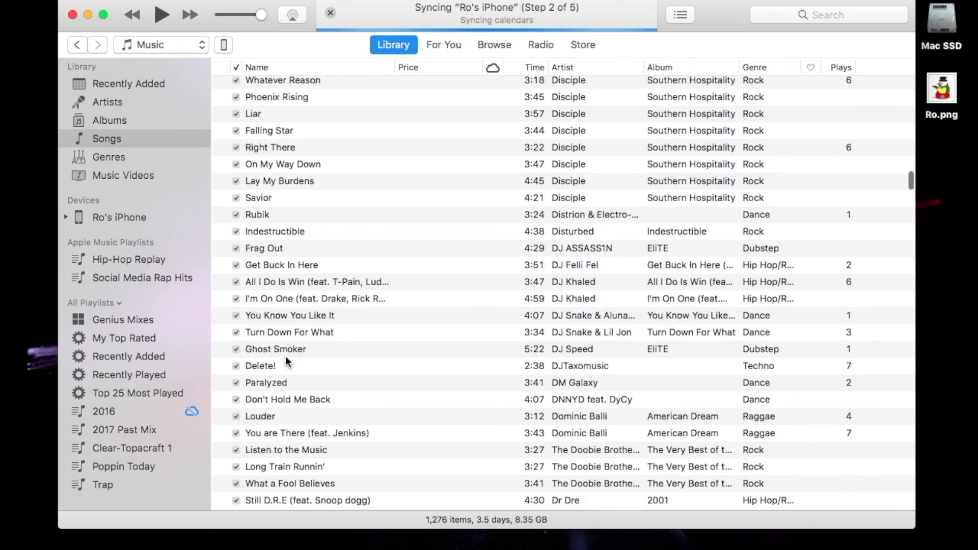
{"action": "scroll", "coordinate": [286, 362], "scroll_direction": "down", "scroll_amount": 15}
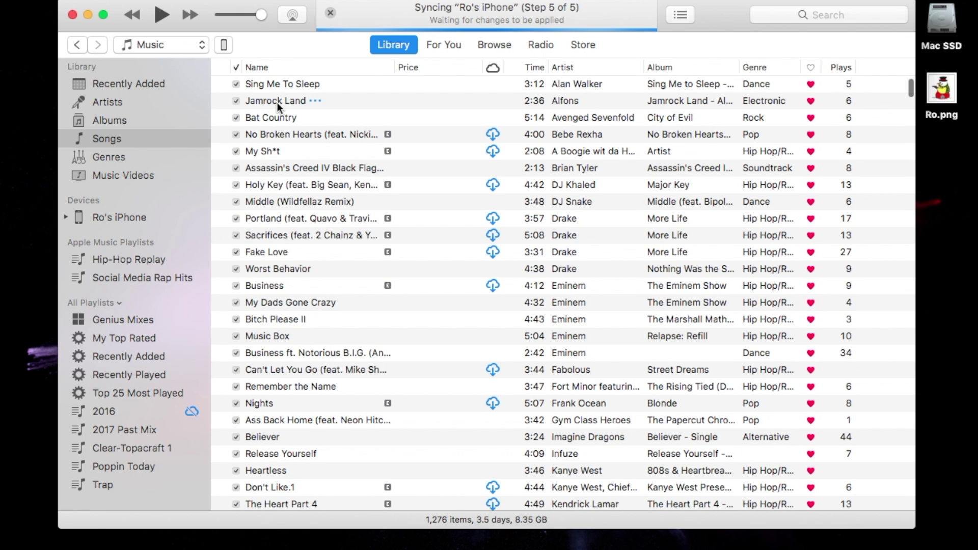
{"action": "scroll", "coordinate": [435, 321], "scroll_direction": "down", "scroll_amount": 15}
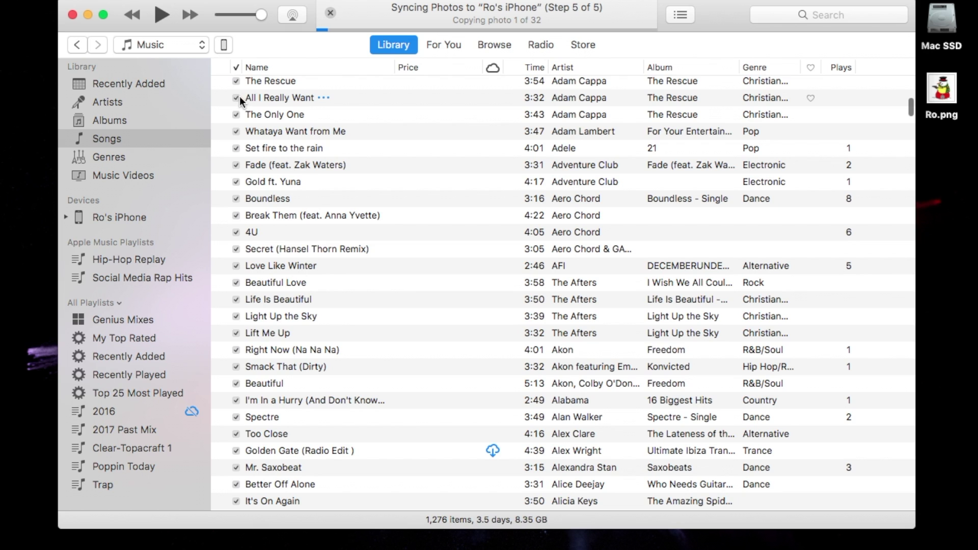
{"action": "left_click", "coordinate": [237, 69]}
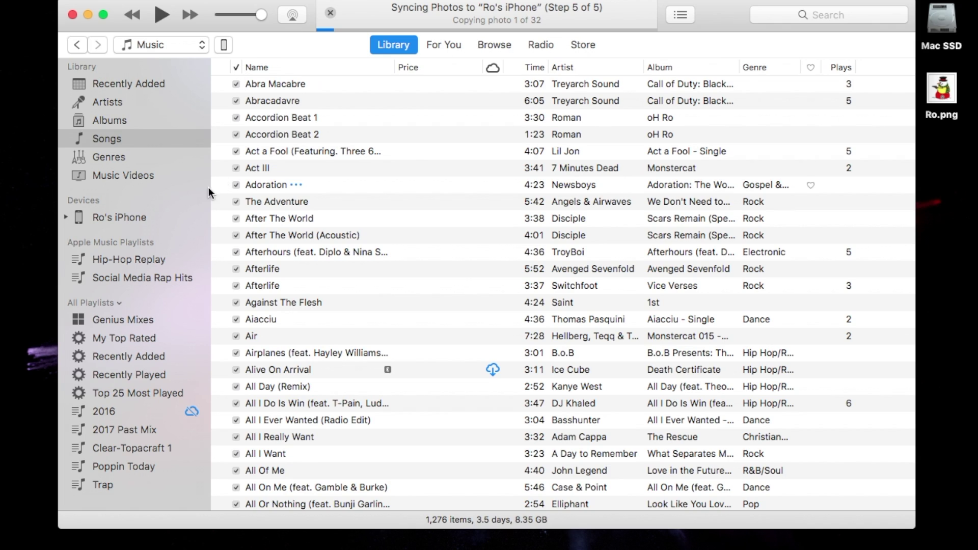
Step: Select the Accordion Beat songs and inspect the actions for 'After The World (Acoustic)'
{"action": "left_click", "coordinate": [327, 117]}
{"action": "key", "text": "Escape"}
{"action": "left_click", "coordinate": [343, 134]}
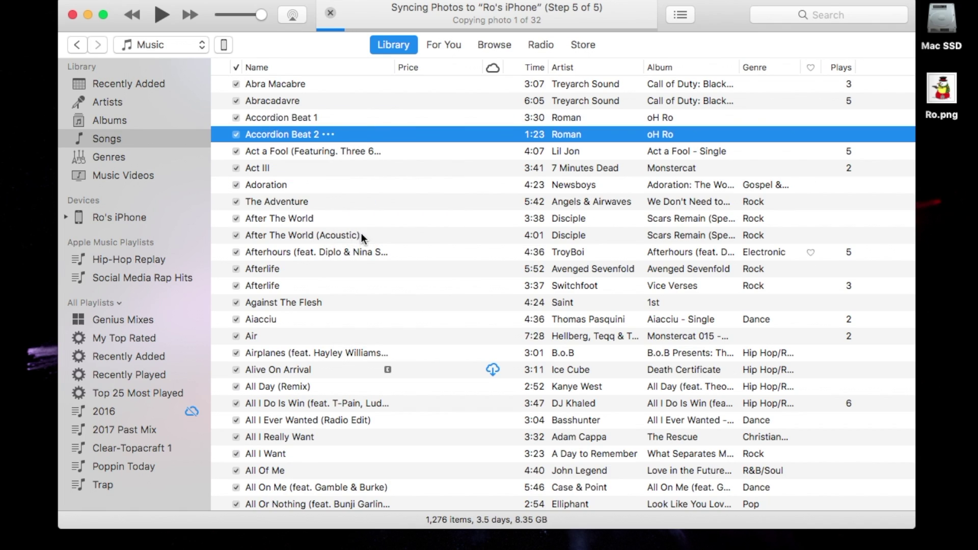
{"action": "scroll", "coordinate": [363, 237], "scroll_direction": "down", "scroll_amount": 10}
{"action": "scroll", "coordinate": [361, 237], "scroll_direction": "up", "scroll_amount": 5}
{"action": "scroll", "coordinate": [363, 229], "scroll_direction": "down", "scroll_amount": 15}
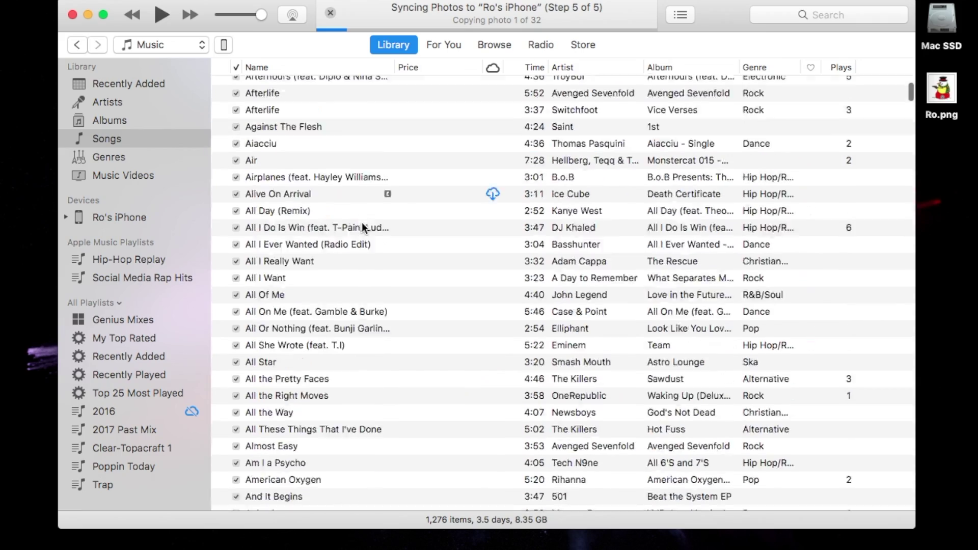
{"action": "scroll", "coordinate": [368, 214], "scroll_direction": "down", "scroll_amount": 10}
{"action": "scroll", "coordinate": [367, 214], "scroll_direction": "up", "scroll_amount": 20}
{"action": "right_click", "coordinate": [373, 231]}
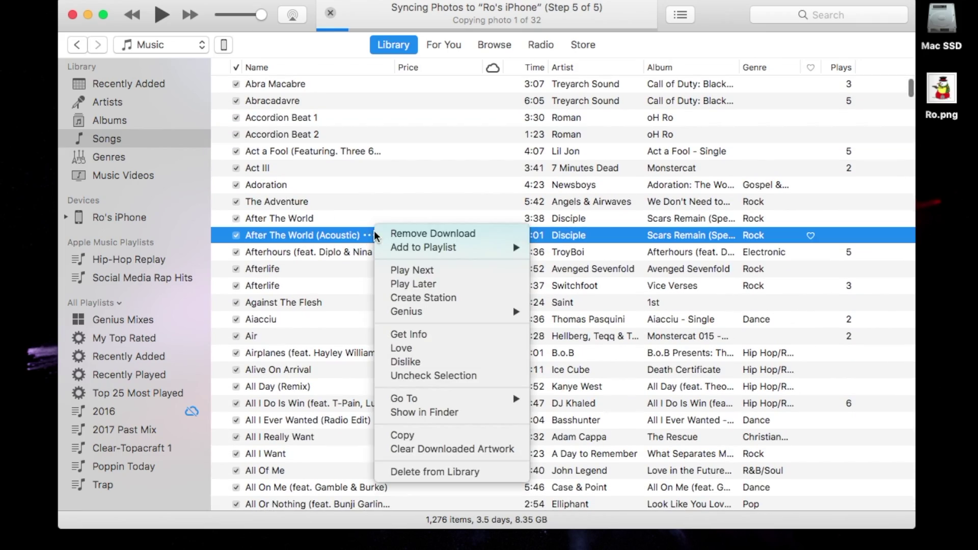
{"action": "left_click", "coordinate": [340, 236]}
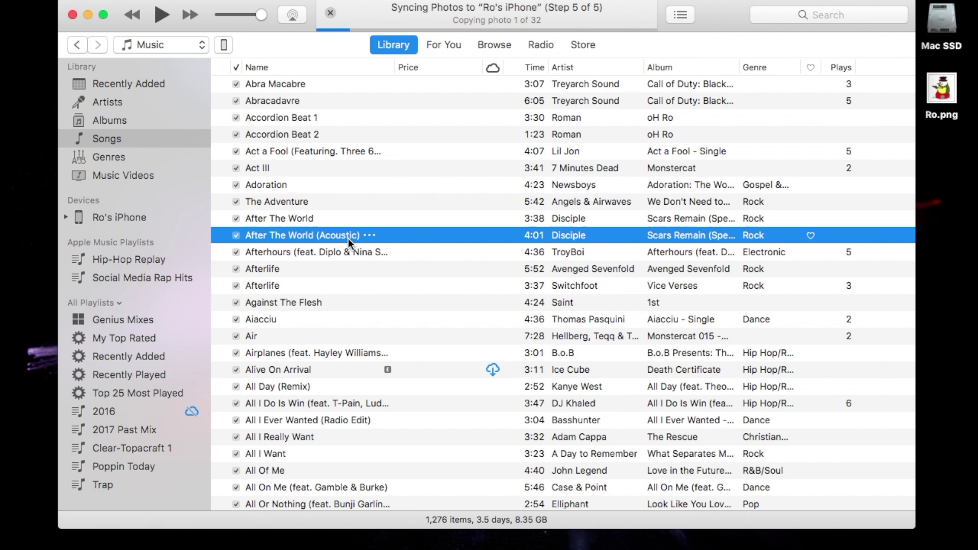
{"action": "left_click", "coordinate": [122, 138]}
{"action": "scroll", "coordinate": [349, 148], "scroll_direction": "up", "scroll_amount": 3}
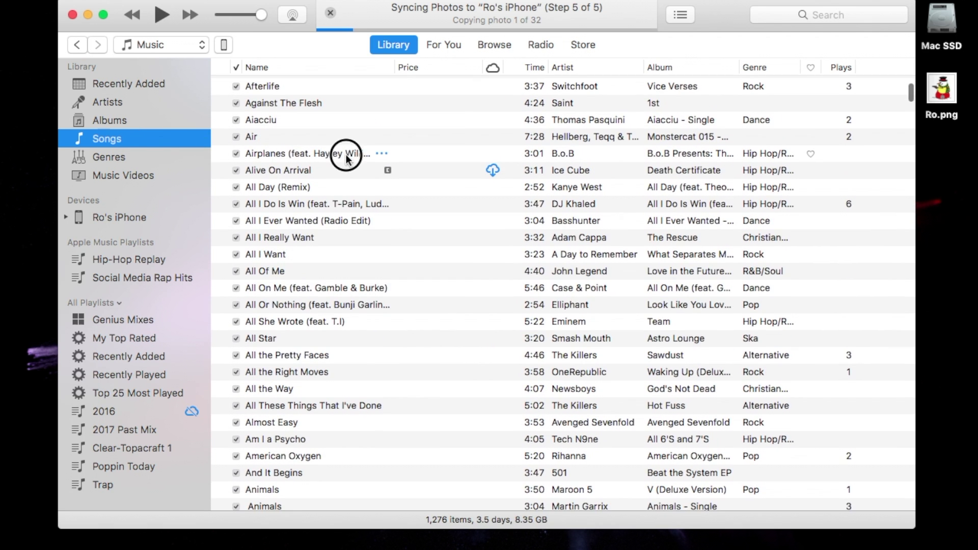
Step: Select all 1,276 songs, uncheck them, then check them all again
{"action": "left_click", "coordinate": [346, 157]}
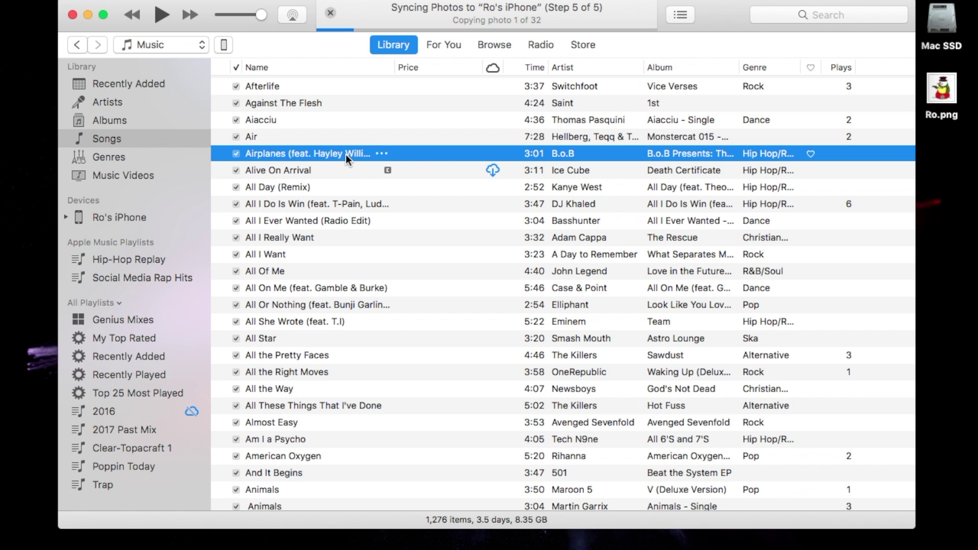
{"action": "key", "text": "super+a"}
{"action": "scroll", "coordinate": [326, 160], "scroll_direction": "up", "scroll_amount": 5}
{"action": "left_click", "coordinate": [166, 9]}
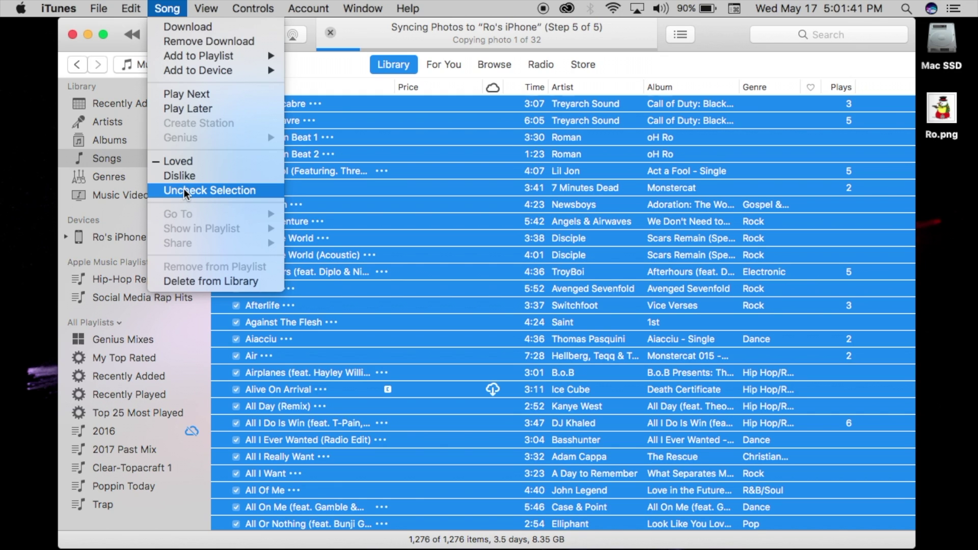
{"action": "left_click", "coordinate": [184, 190]}
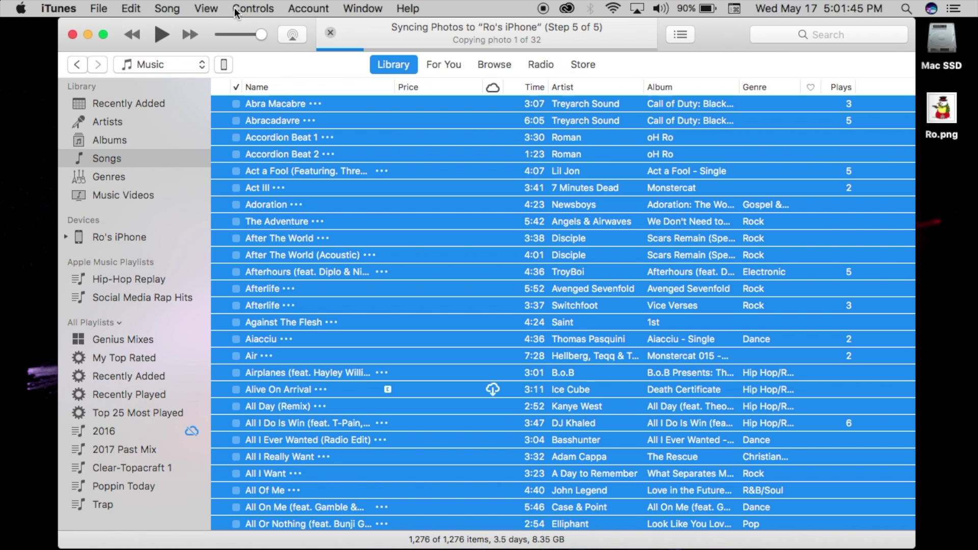
{"action": "left_click", "coordinate": [167, 8]}
{"action": "left_click", "coordinate": [200, 188]}
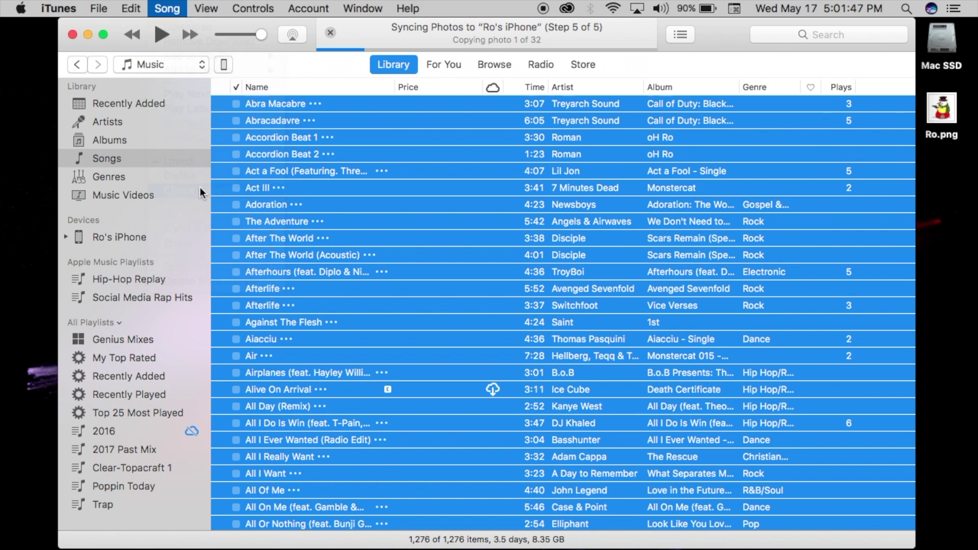
{"action": "scroll", "coordinate": [344, 209], "scroll_direction": "down", "scroll_amount": 1}
{"action": "left_click", "coordinate": [336, 170]}
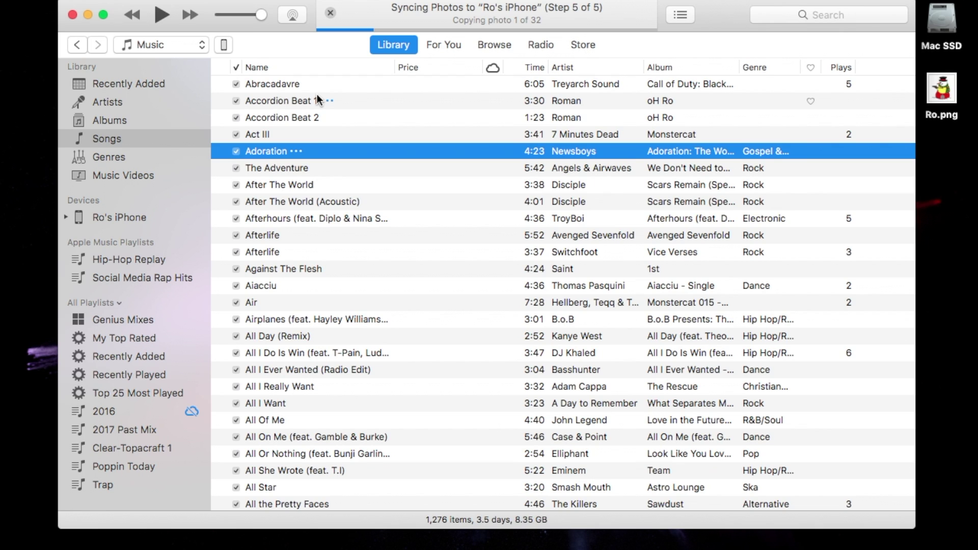
Step: Turn off the iPhone's movie syncing, including automatic inclusion of recent movies
{"action": "left_click", "coordinate": [224, 45]}
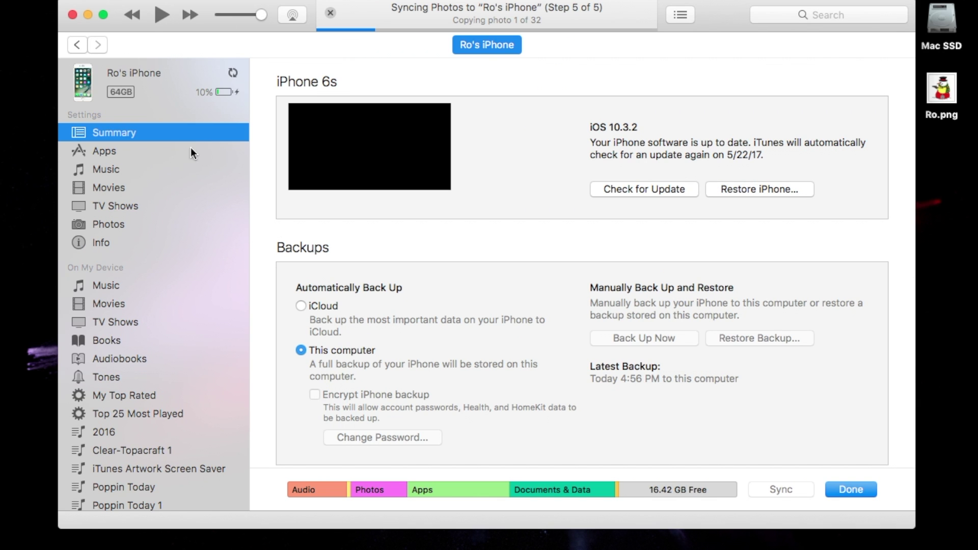
{"action": "left_click", "coordinate": [113, 189]}
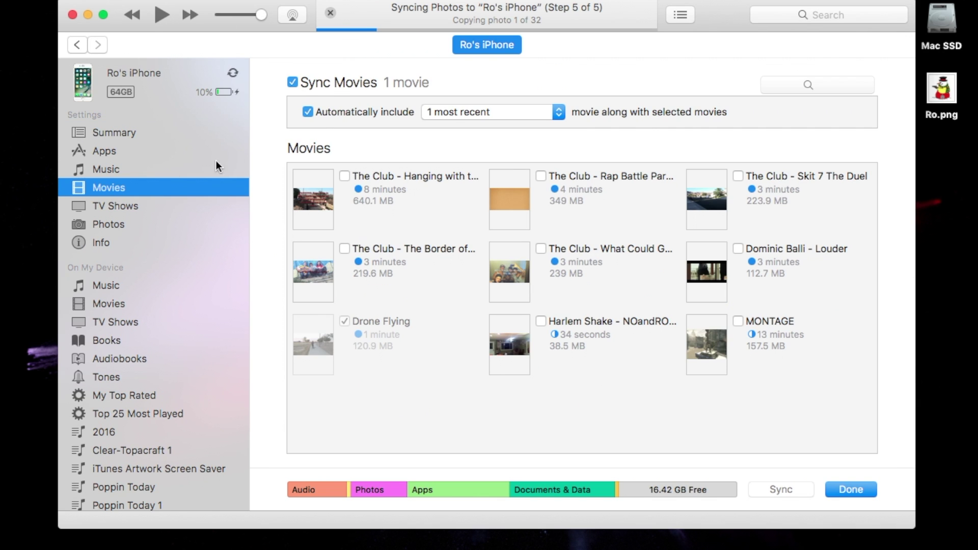
{"action": "left_click", "coordinate": [317, 115]}
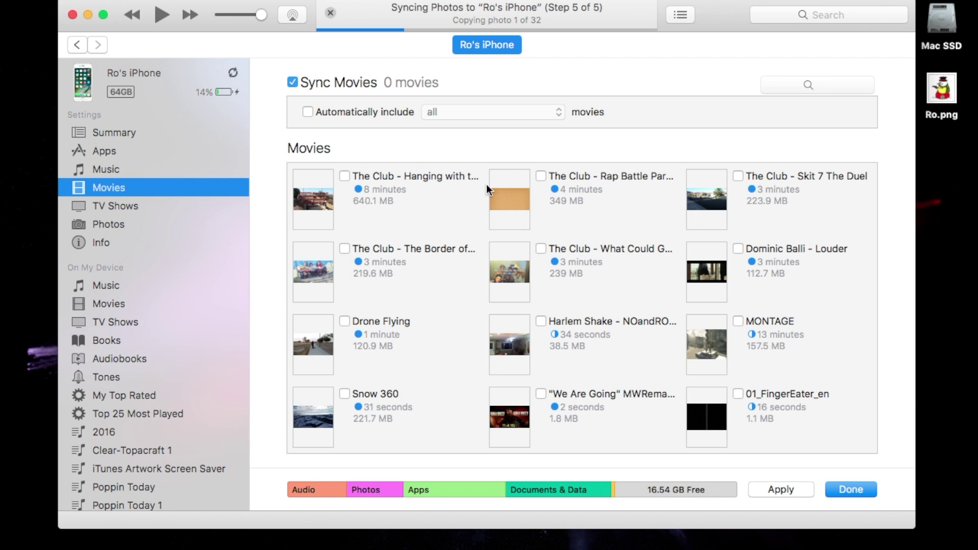
{"action": "left_click", "coordinate": [292, 84]}
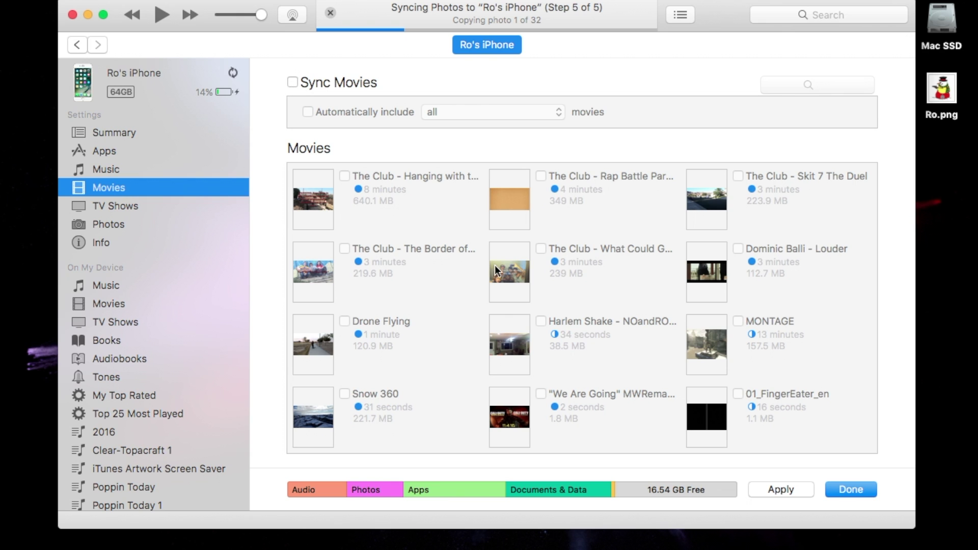
{"action": "scroll", "coordinate": [480, 268], "scroll_direction": "up", "scroll_amount": 3}
Step: Try Sync TV Shows with all unwatched episodes, switch it back off, then go to Photos
{"action": "left_click", "coordinate": [119, 206]}
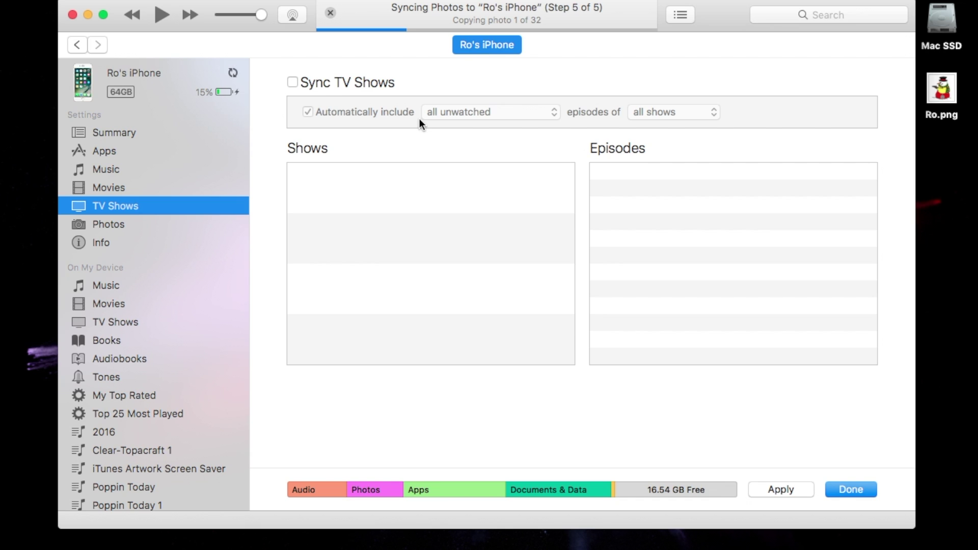
{"action": "left_click", "coordinate": [292, 82]}
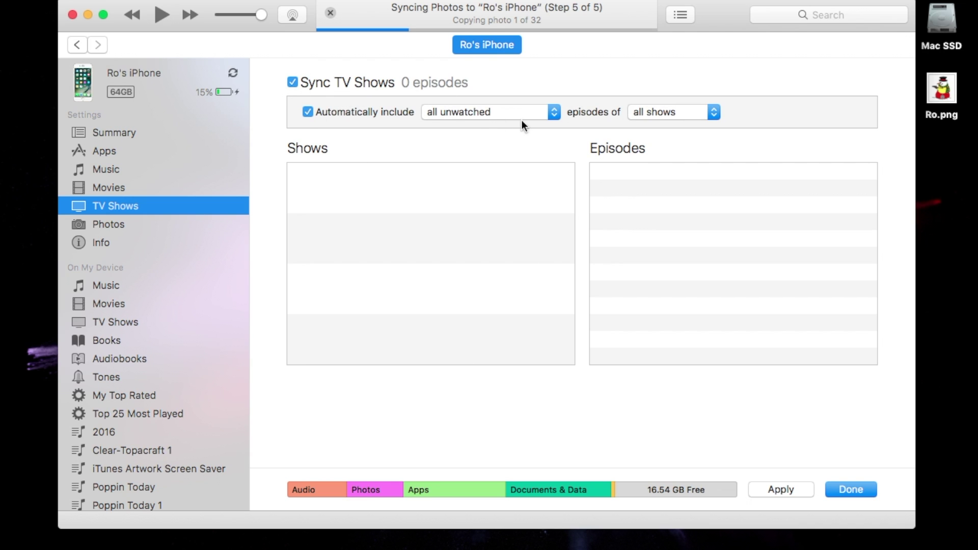
{"action": "left_click", "coordinate": [553, 112]}
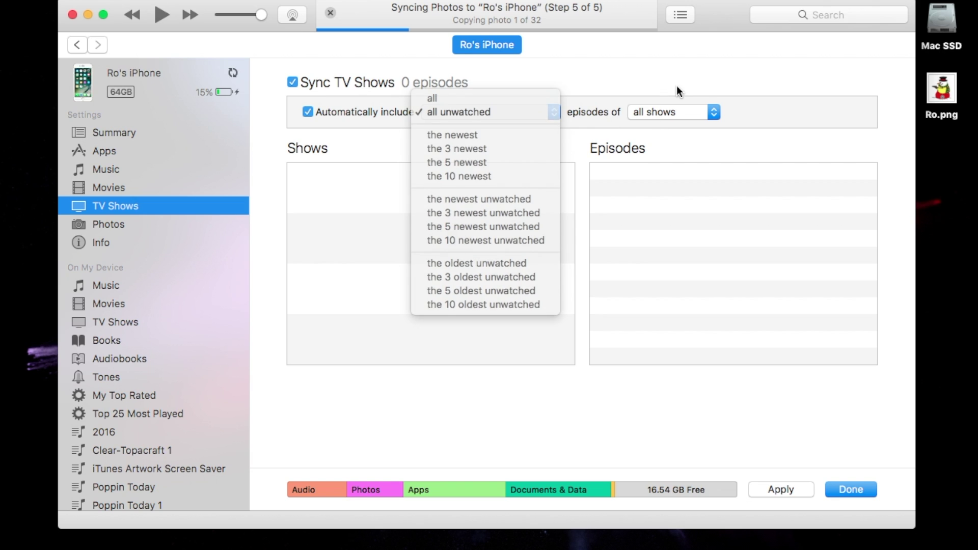
{"action": "left_click", "coordinate": [256, 119]}
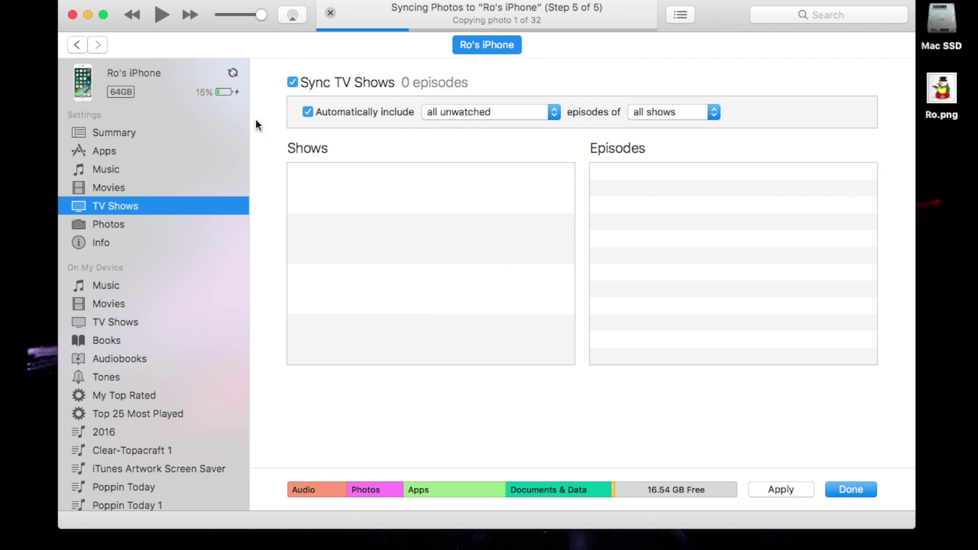
{"action": "left_click", "coordinate": [293, 82]}
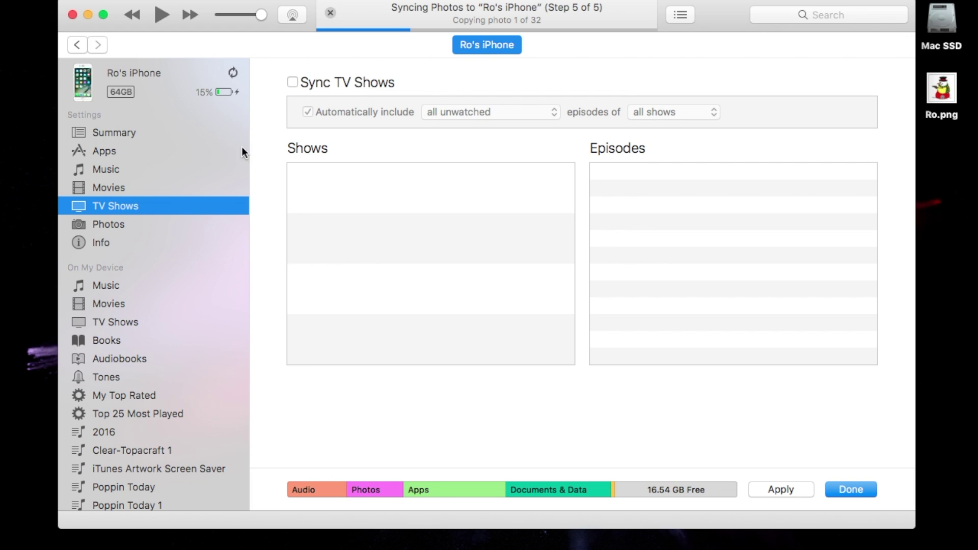
{"action": "left_click", "coordinate": [114, 224]}
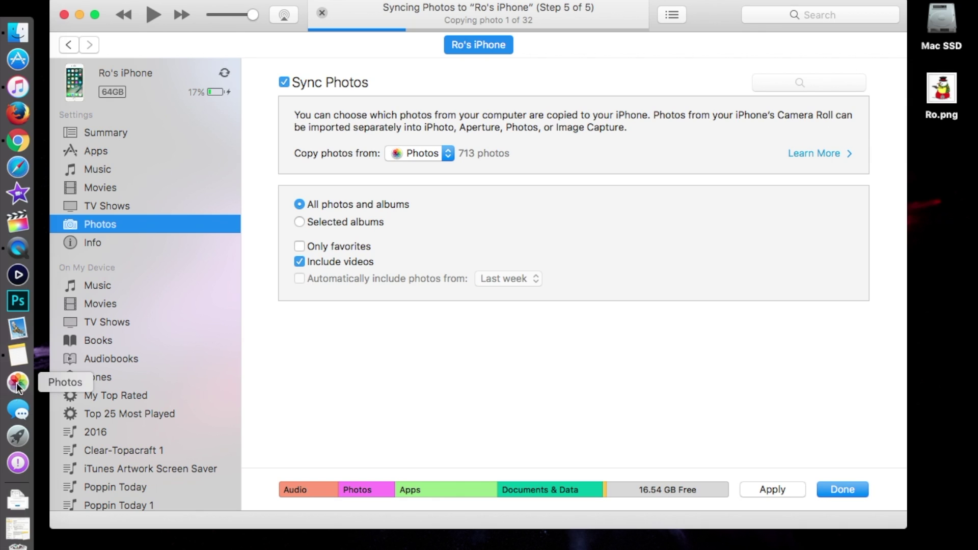
Step: Untick Include videos so 657 photos sync, keeping Photos as the copy source
{"action": "left_click", "coordinate": [299, 262]}
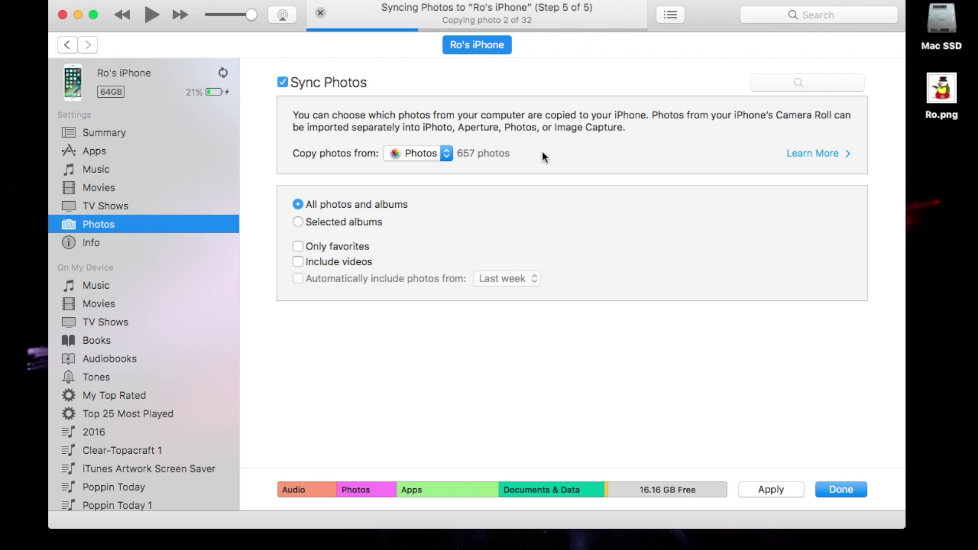
{"action": "mouse_move", "coordinate": [4, 273]}
{"action": "left_click", "coordinate": [447, 153]}
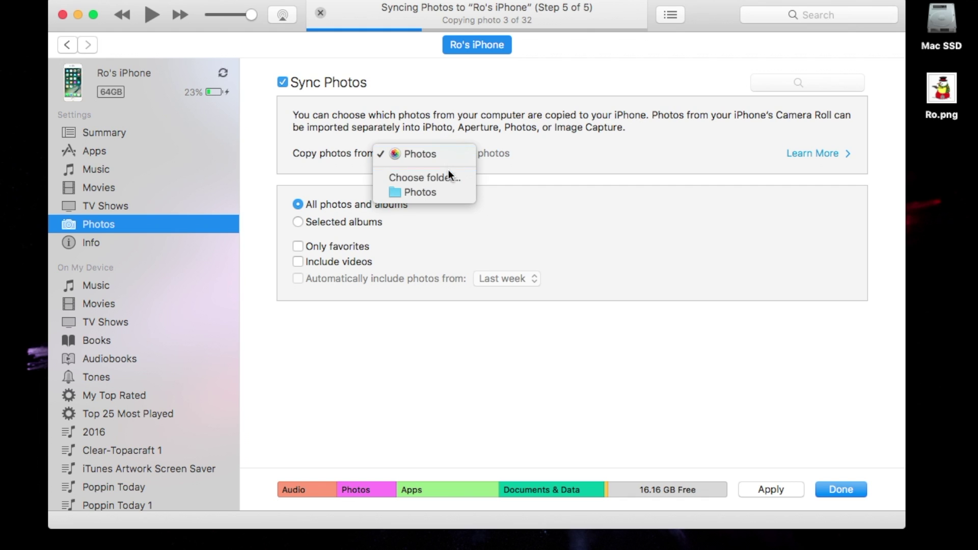
{"action": "left_click", "coordinate": [513, 183]}
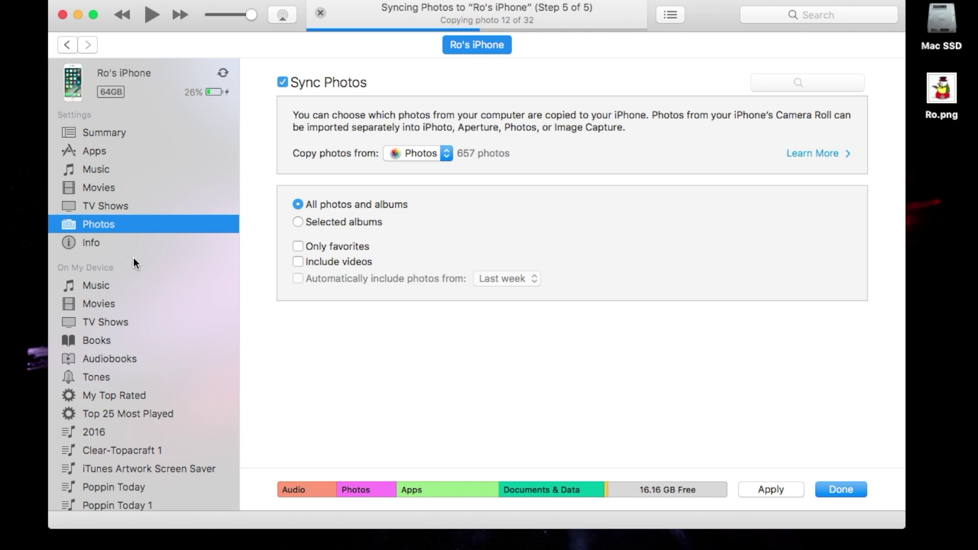
Step: Browse the iPhone's on-device Music, Movies, TV Shows, Books, Audiobooks and Tones lists
{"action": "scroll", "coordinate": [134, 257], "scroll_direction": "down", "scroll_amount": 3}
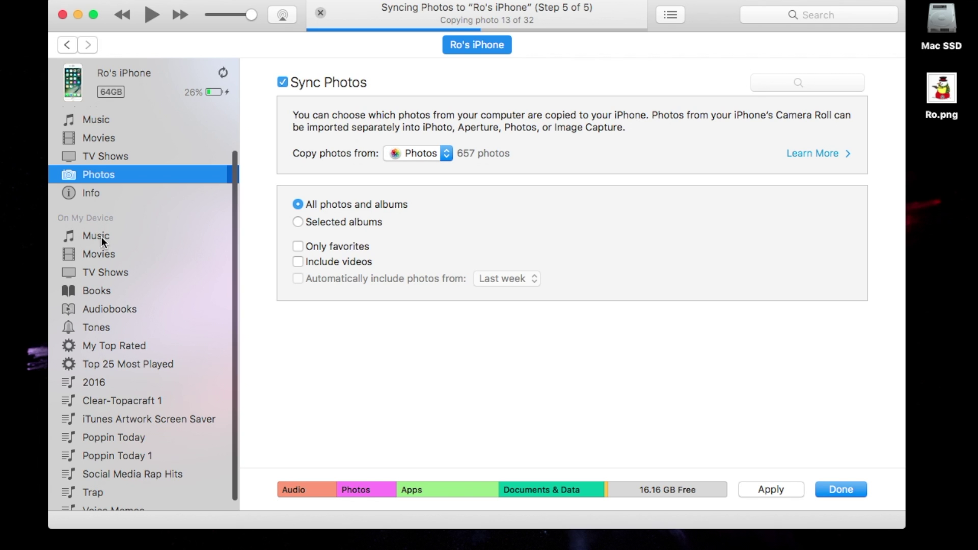
{"action": "scroll", "coordinate": [125, 263], "scroll_direction": "up", "scroll_amount": 3}
{"action": "scroll", "coordinate": [126, 264], "scroll_direction": "down", "scroll_amount": 4}
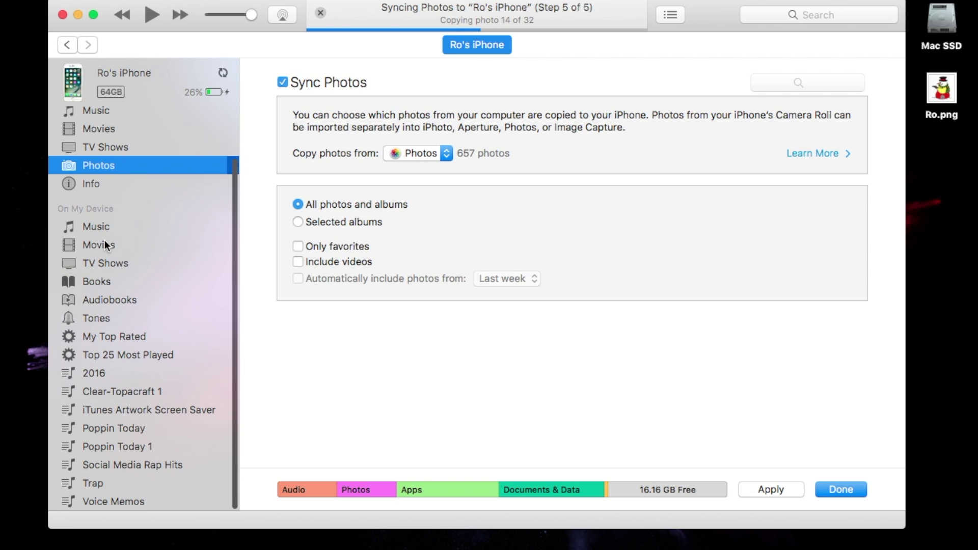
{"action": "left_click", "coordinate": [93, 227]}
{"action": "scroll", "coordinate": [486, 262], "scroll_direction": "down", "scroll_amount": 10}
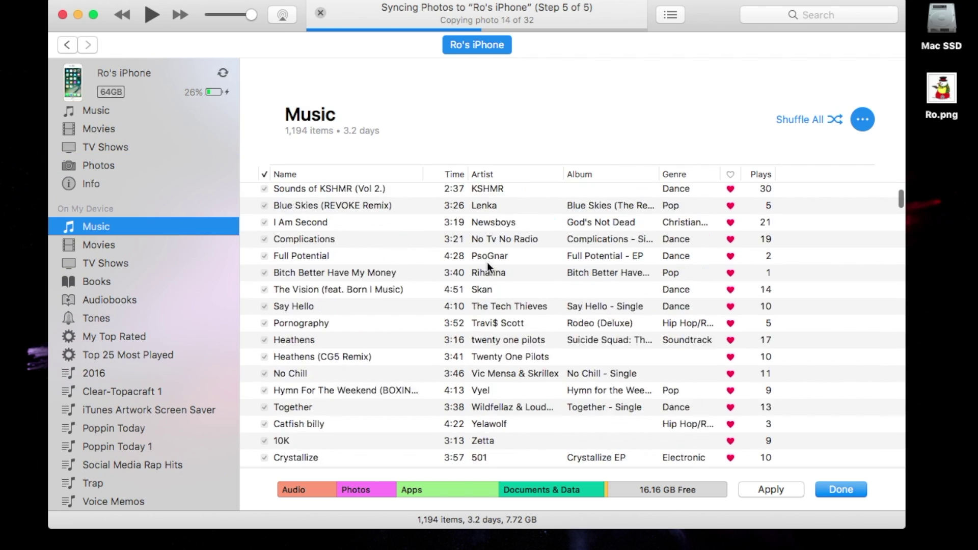
{"action": "scroll", "coordinate": [486, 262], "scroll_direction": "up", "scroll_amount": 2}
{"action": "scroll", "coordinate": [487, 262], "scroll_direction": "down", "scroll_amount": 10}
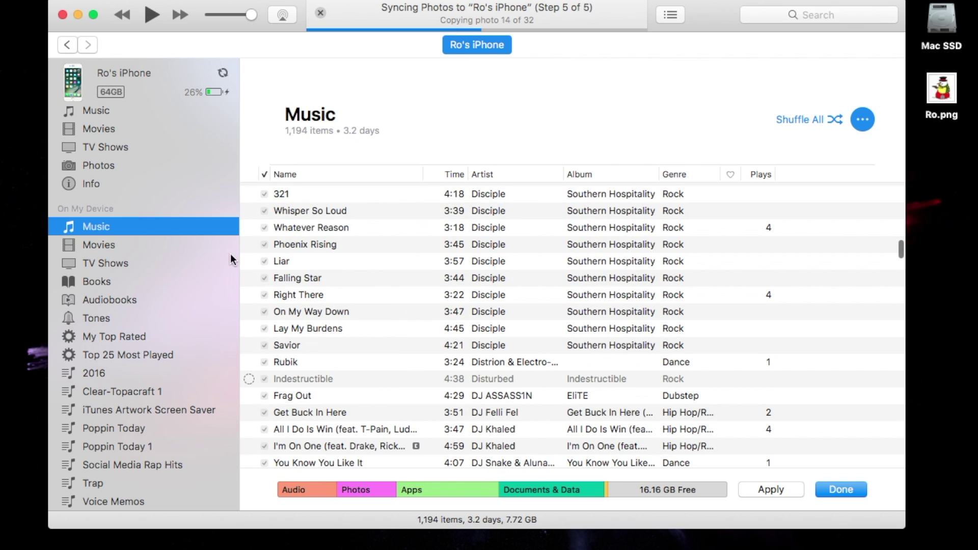
{"action": "left_click", "coordinate": [113, 246]}
{"action": "left_click", "coordinate": [110, 266]}
{"action": "left_click", "coordinate": [101, 284]}
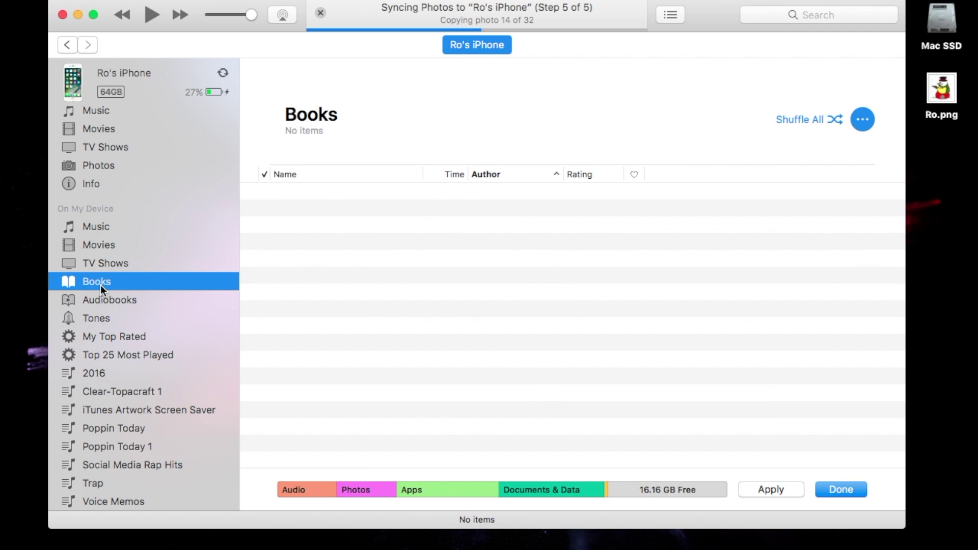
{"action": "left_click", "coordinate": [101, 302]}
{"action": "left_click", "coordinate": [98, 319]}
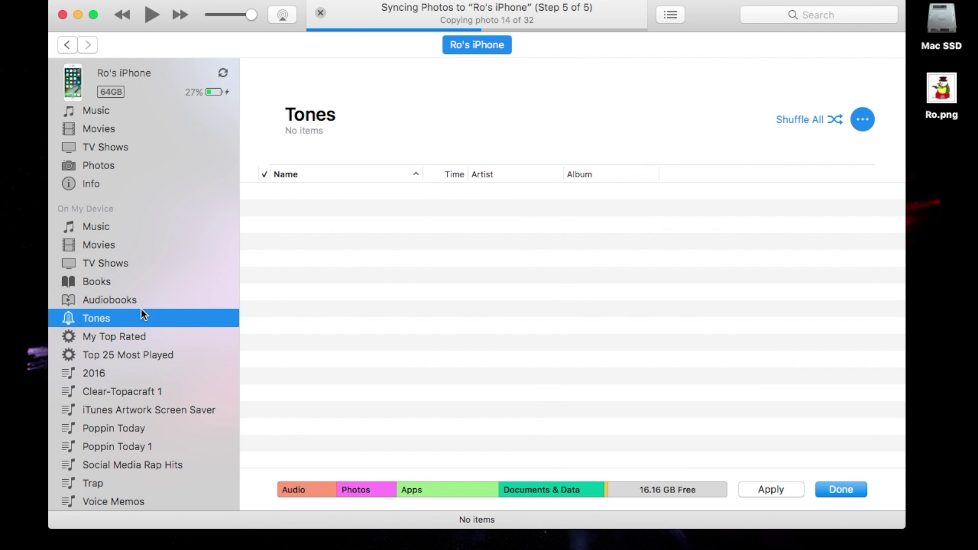
{"action": "scroll", "coordinate": [142, 255], "scroll_direction": "up", "scroll_amount": 3}
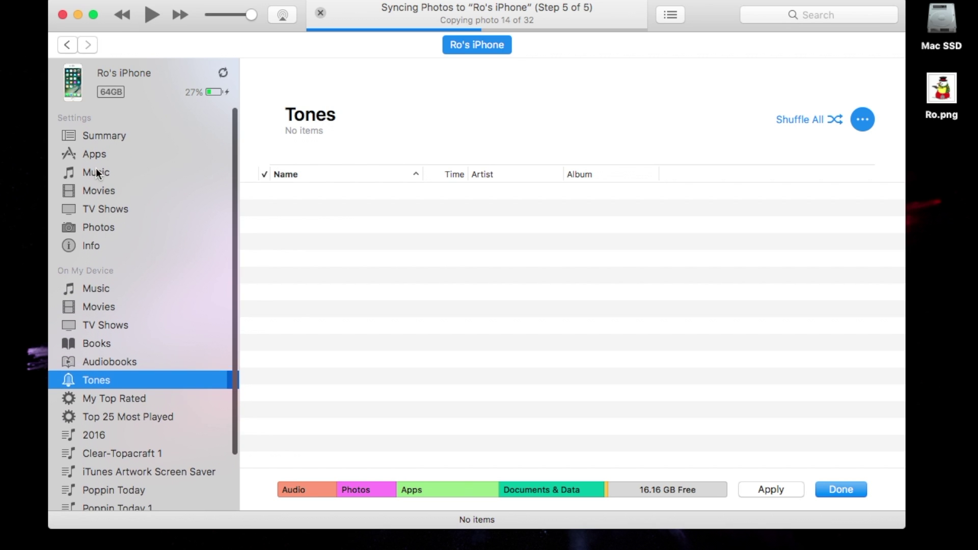
Step: Apply the settings and sync the iPhone, then return to its Summary page
{"action": "left_click", "coordinate": [107, 131]}
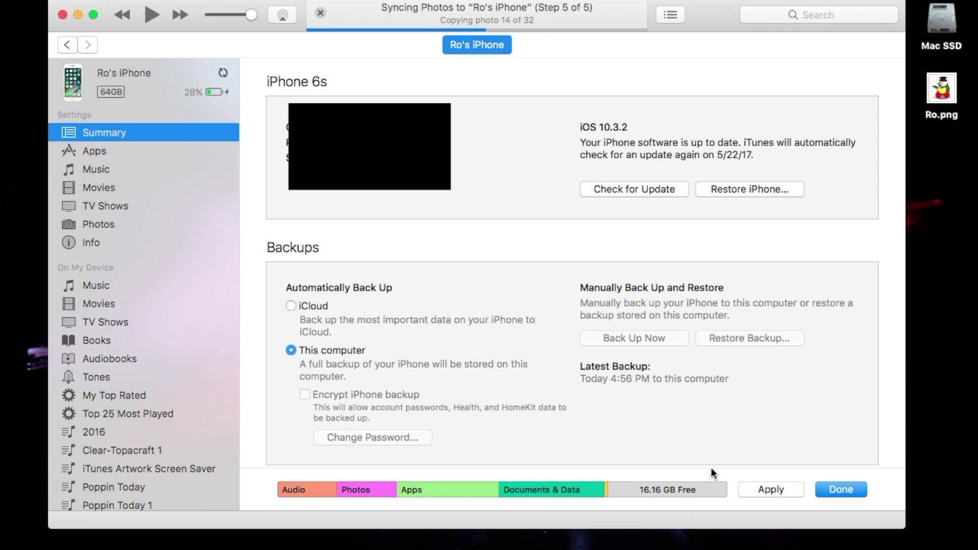
{"action": "left_click", "coordinate": [777, 489]}
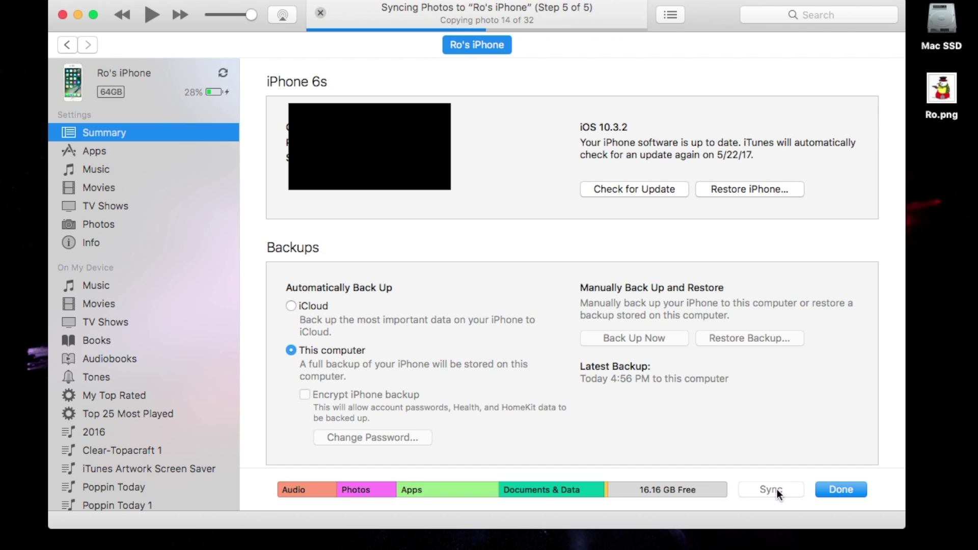
{"action": "left_click", "coordinate": [842, 490]}
{"action": "left_click", "coordinate": [237, 43]}
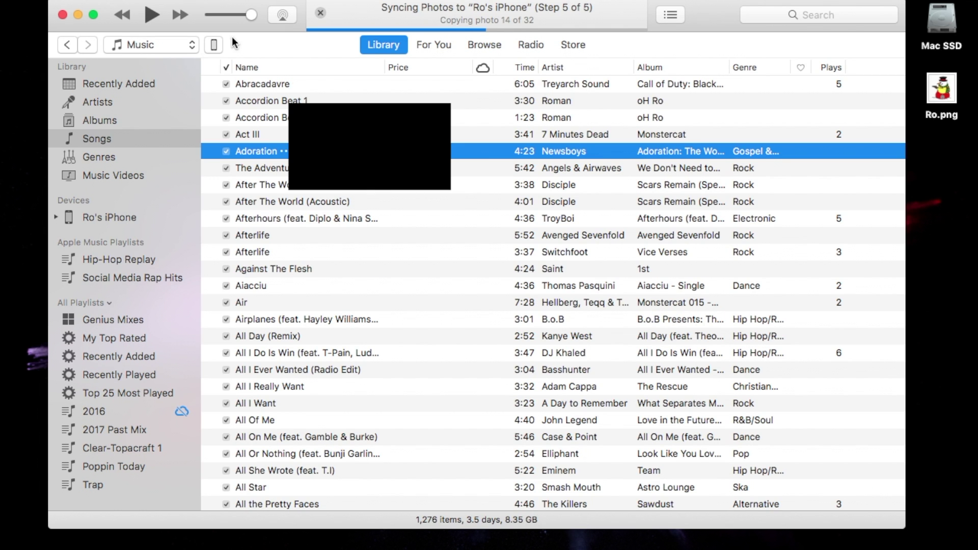
{"action": "left_click", "coordinate": [779, 489]}
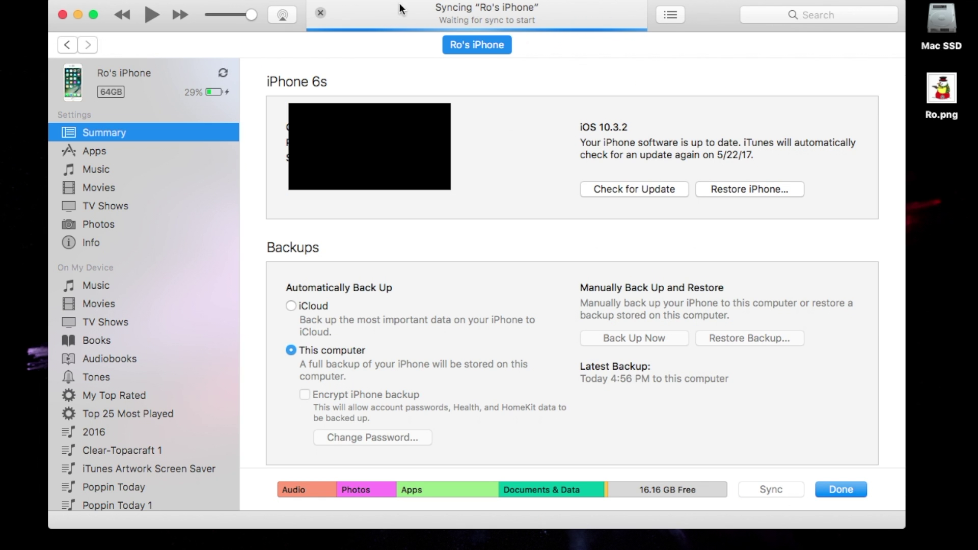
{"action": "mouse_move", "coordinate": [719, 8]}
{"action": "left_mouse_down"}
{"action": "mouse_move", "coordinate": [699, 7]}
{"action": "mouse_move", "coordinate": [715, 7]}
{"action": "left_mouse_up"}
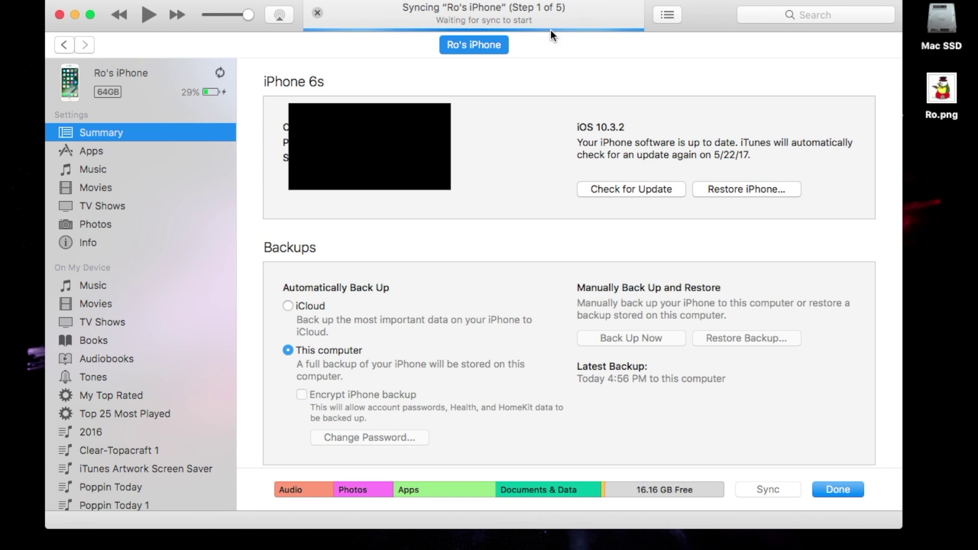